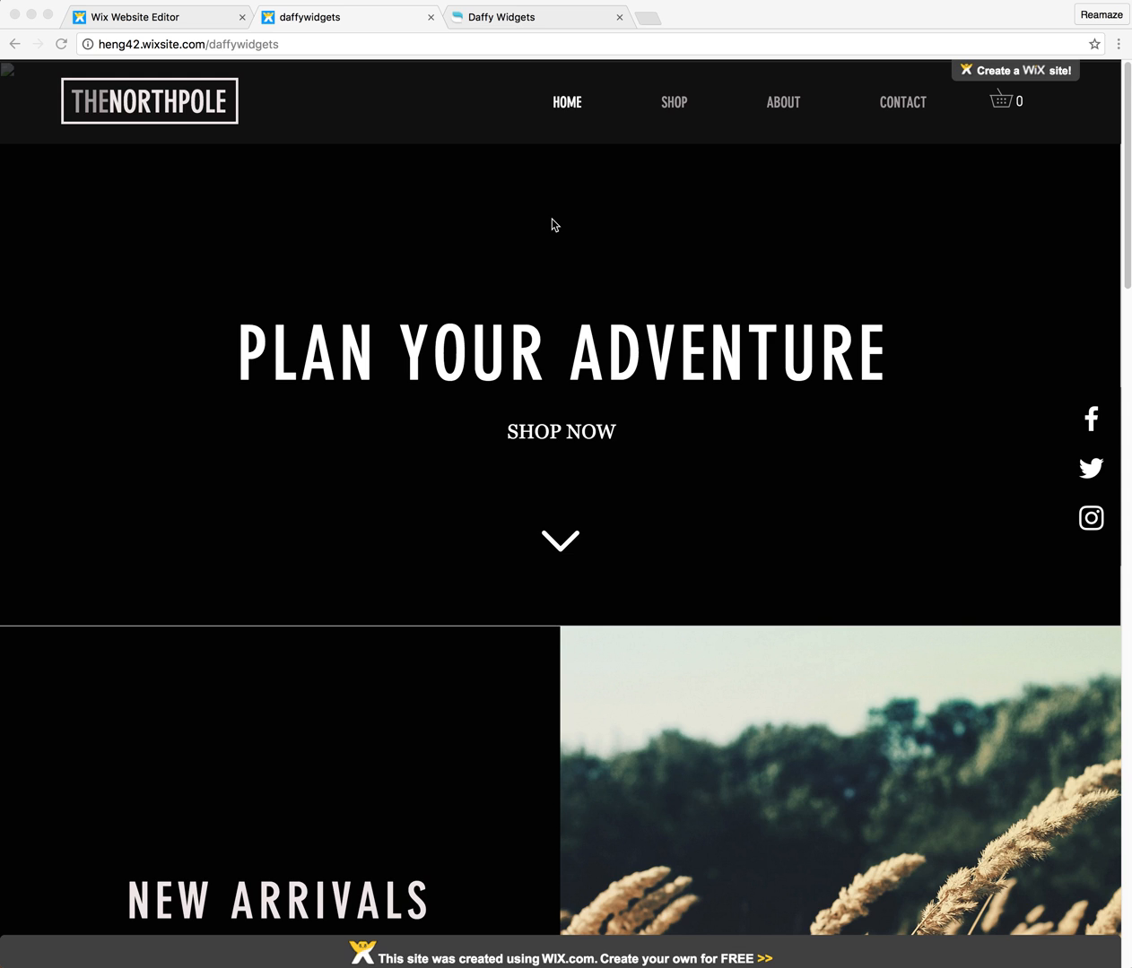
# Switch to the Reamaze Widget Builder and proceed with a contact form loaded as the Reamaze Shoutbox for the Daffy Demo brand.
pyautogui.click(492, 17)
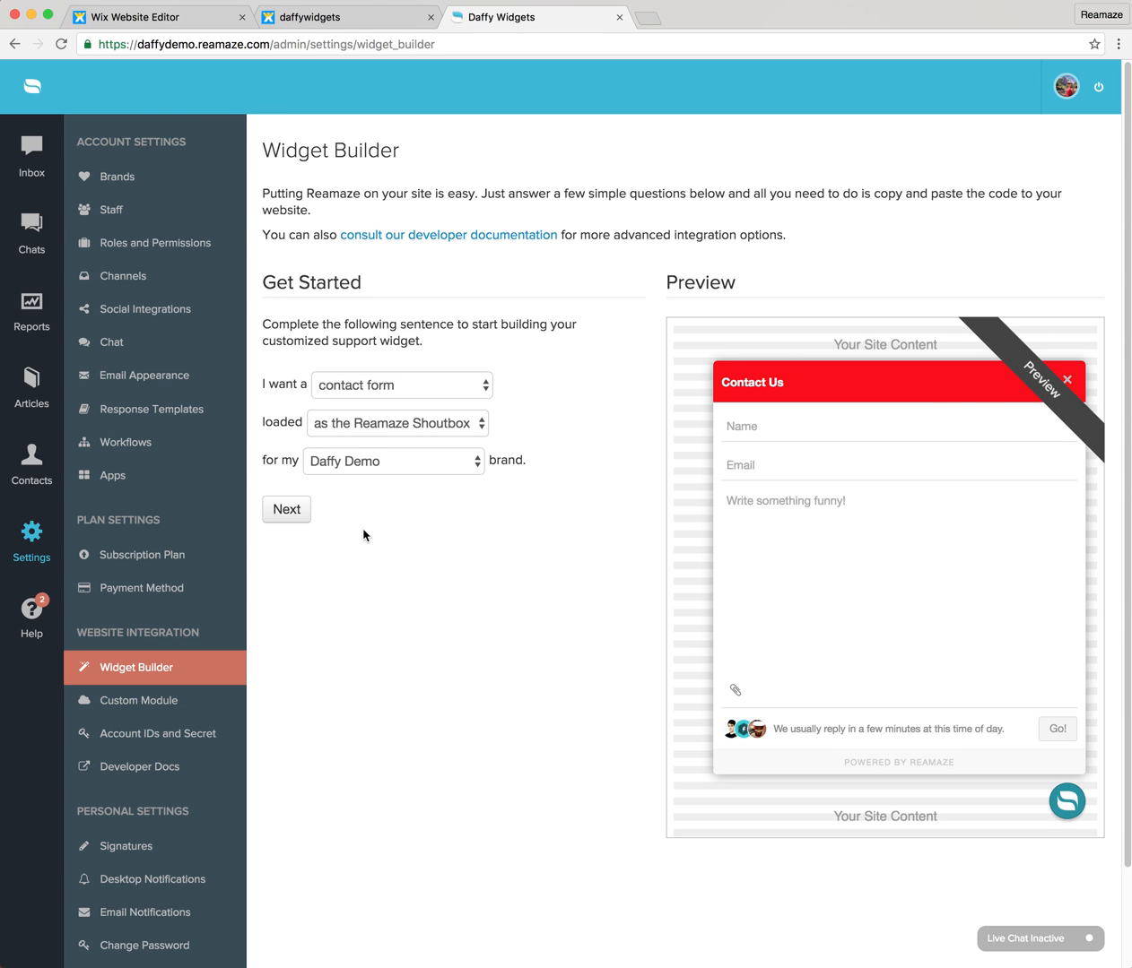
pyautogui.click(308, 511)
pyautogui.scroll(-3, 331, 503)
# Set the Shoutbox trigger icon to Question Mark with an icon size of 38 px.
pyautogui.click(464, 554)
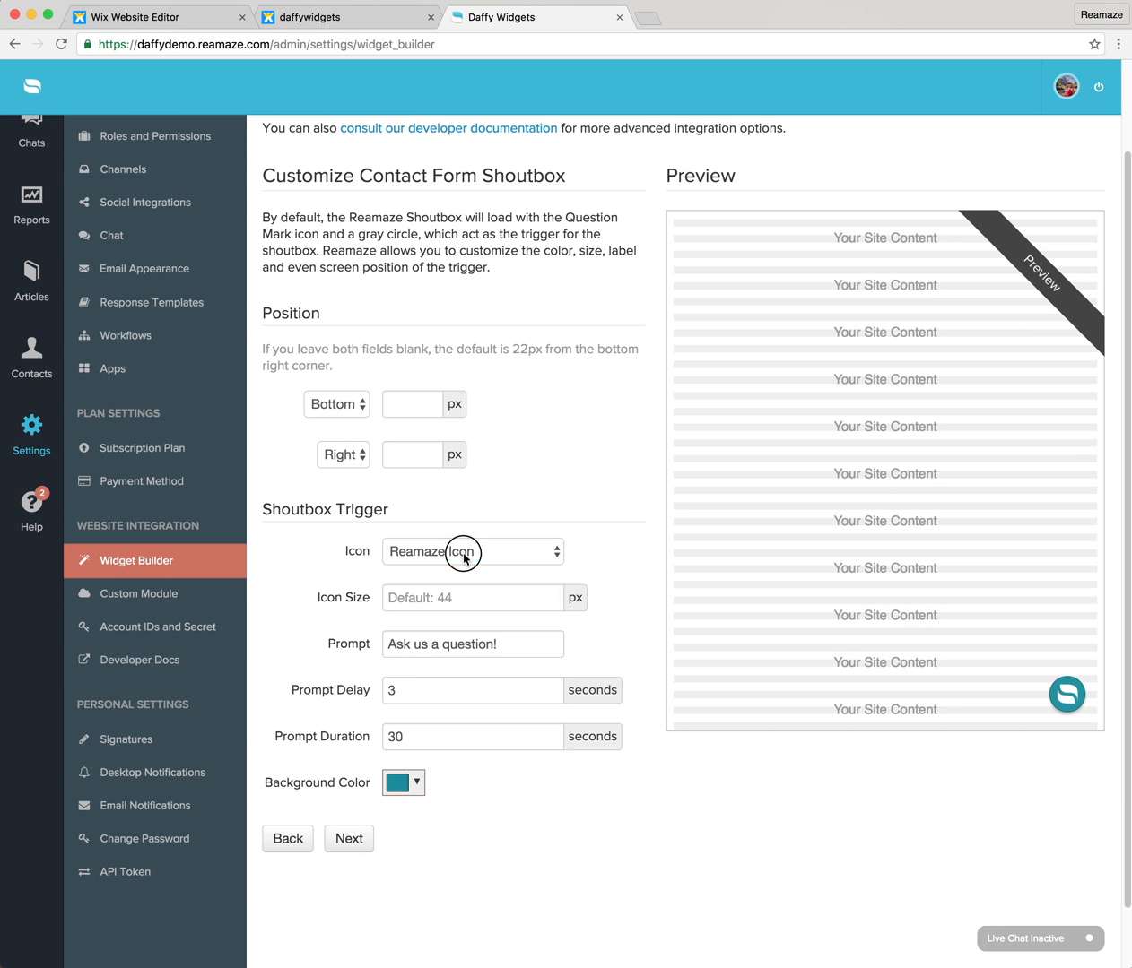
pyautogui.click(461, 576)
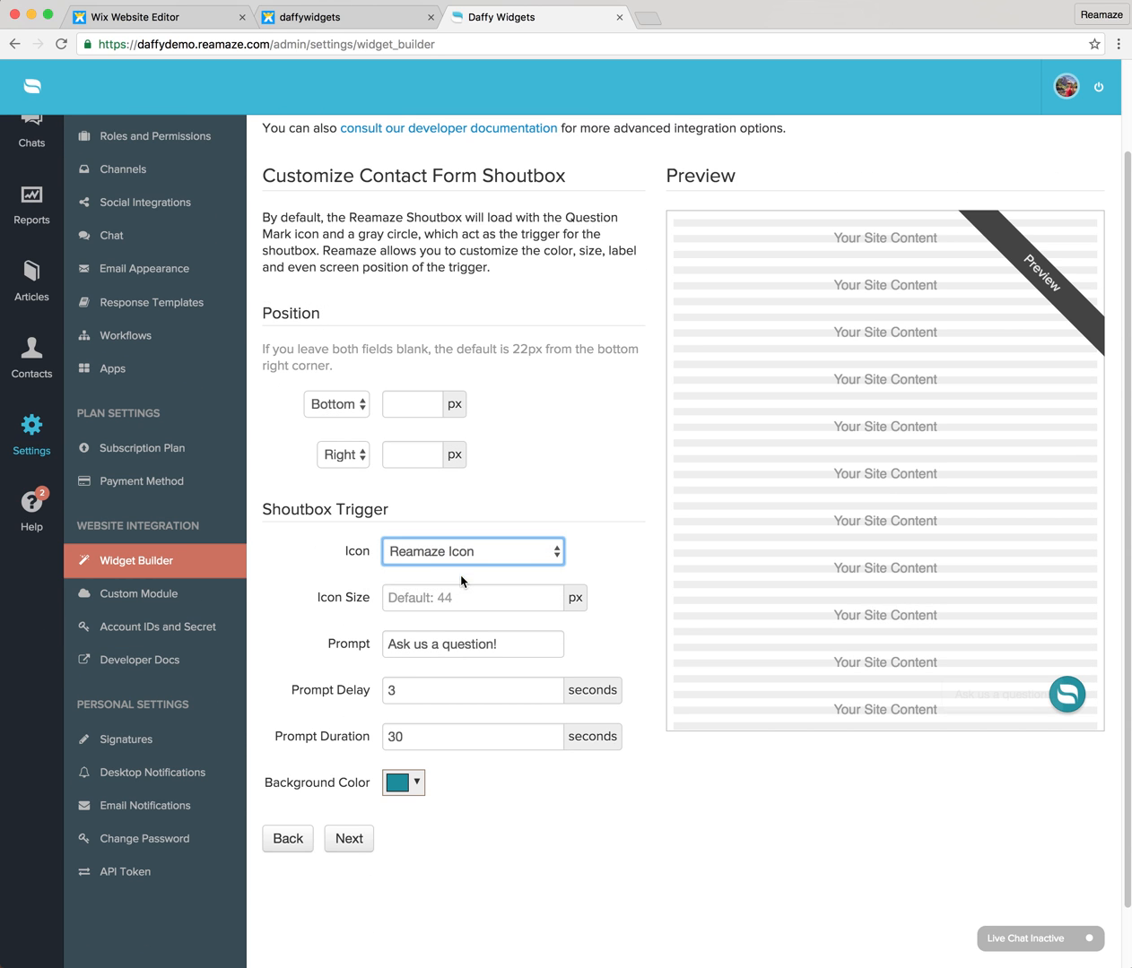
pyautogui.click(462, 607)
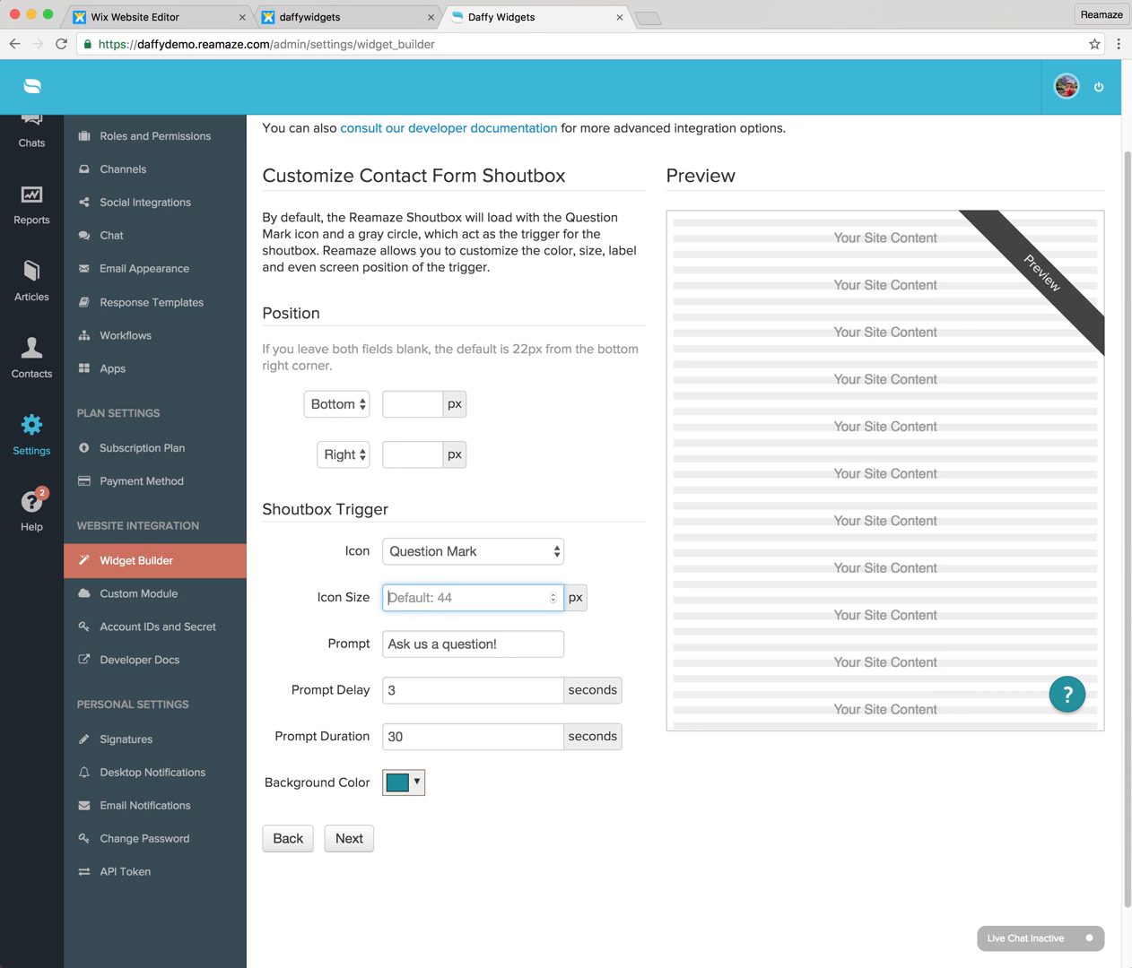
pyautogui.write('38')
pyautogui.click(448, 642)
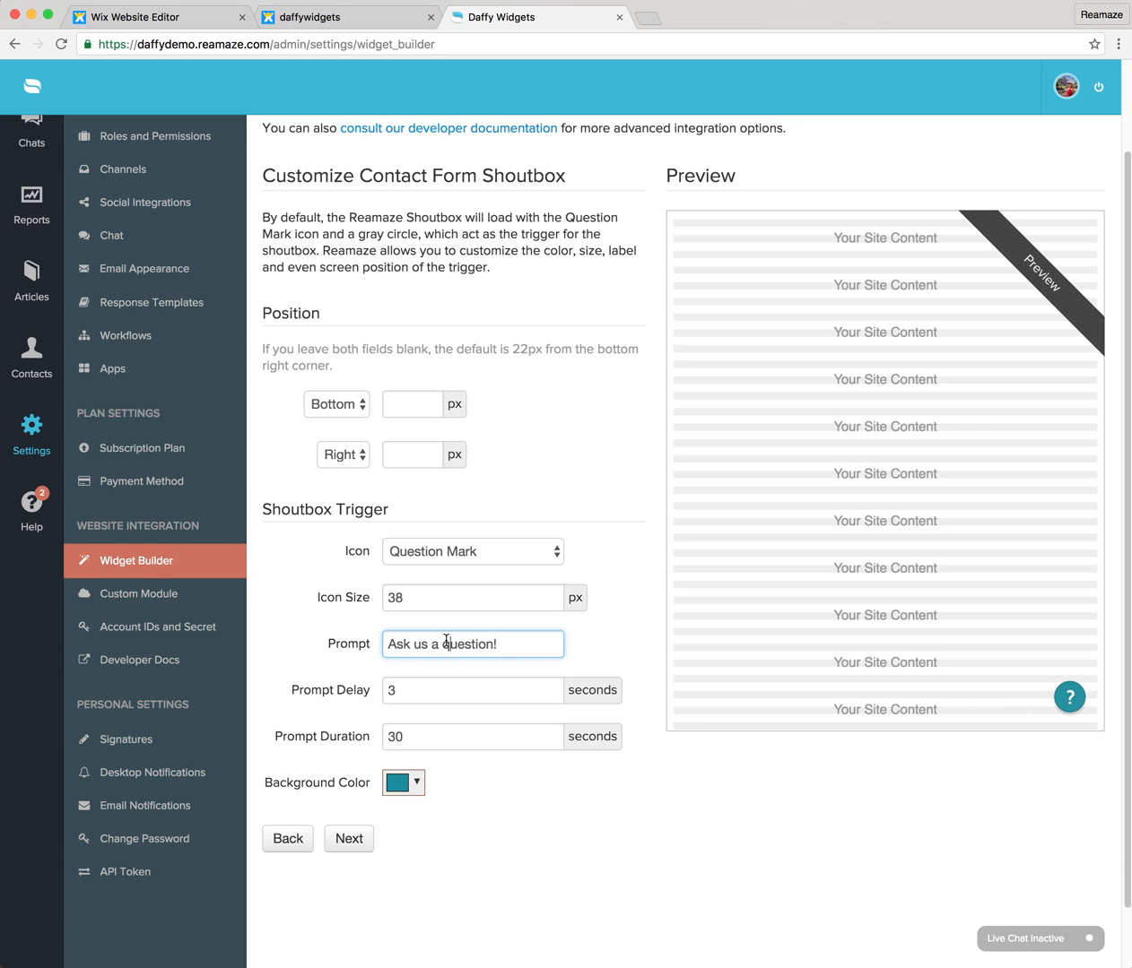
pyautogui.click(431, 684)
pyautogui.click(425, 739)
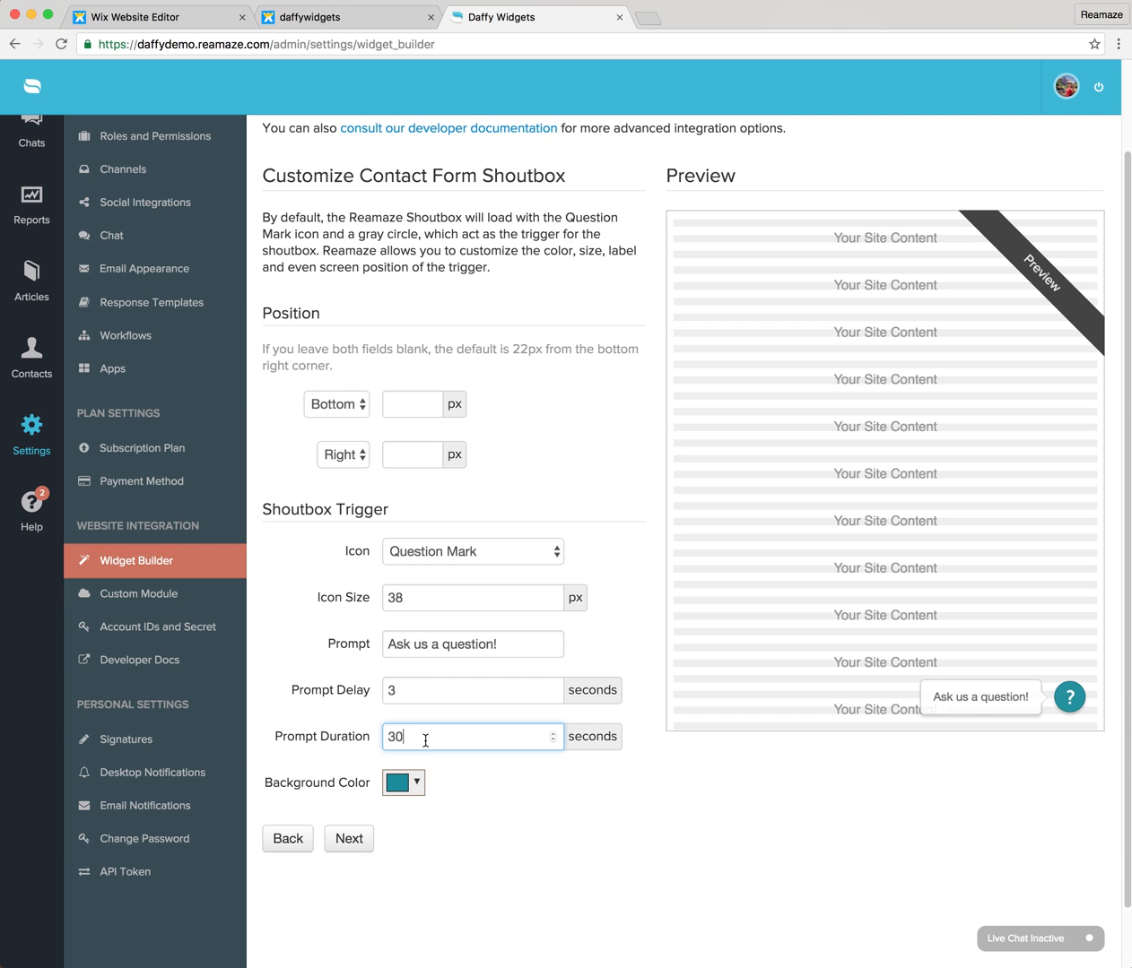
# Set the trigger's background color to orange, rgb(235, 80, 22), and continue to the custom contact form fields.
pyautogui.click(403, 782)
pyautogui.click(524, 578)
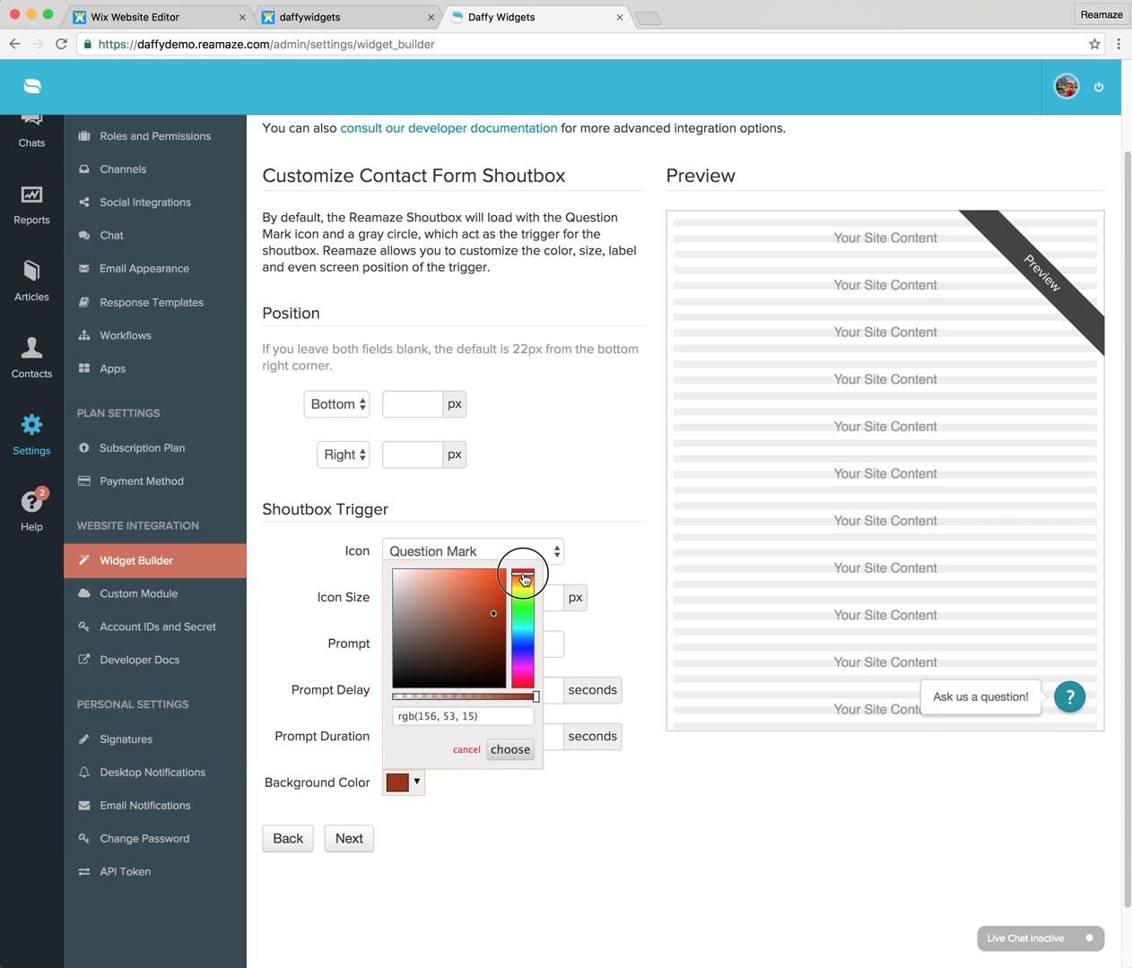
pyautogui.click(494, 580)
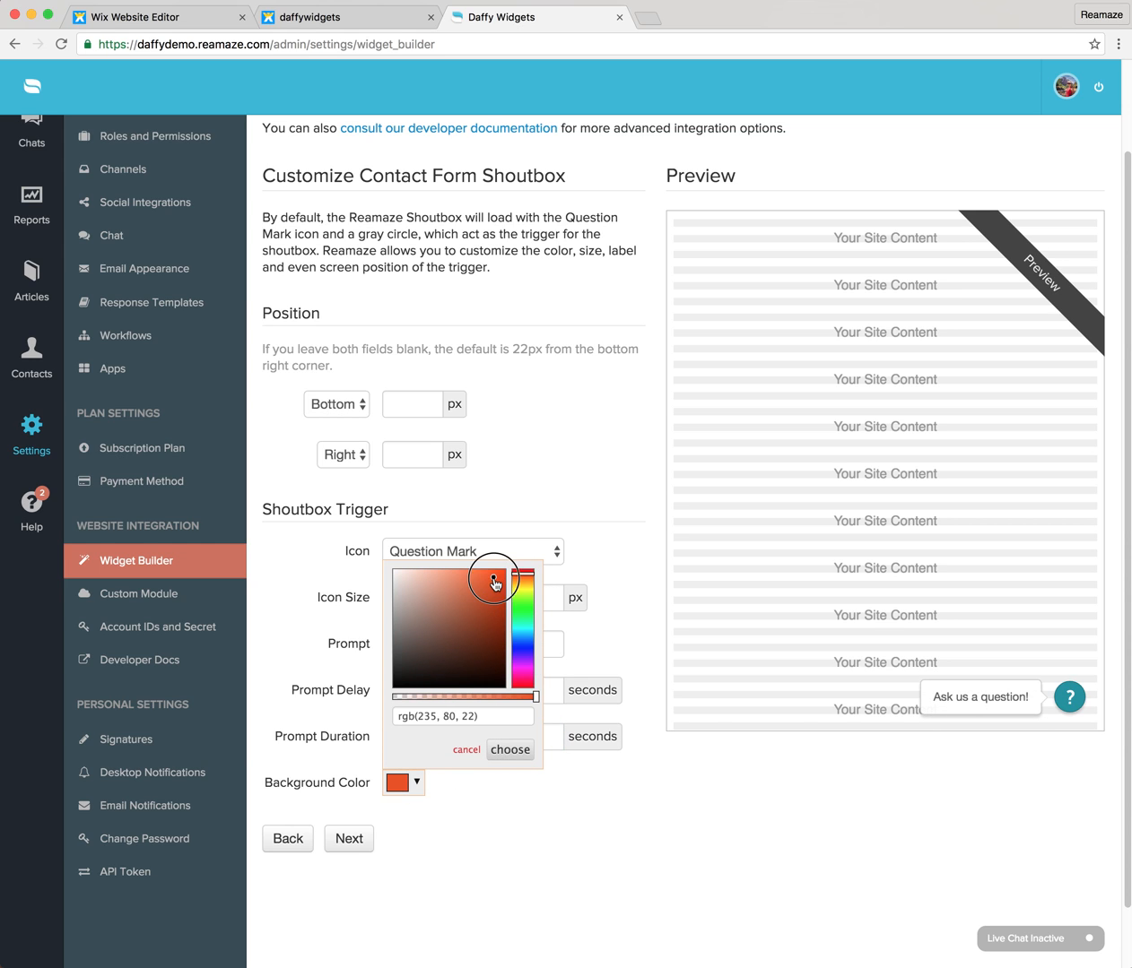
pyautogui.click(516, 750)
pyautogui.click(351, 840)
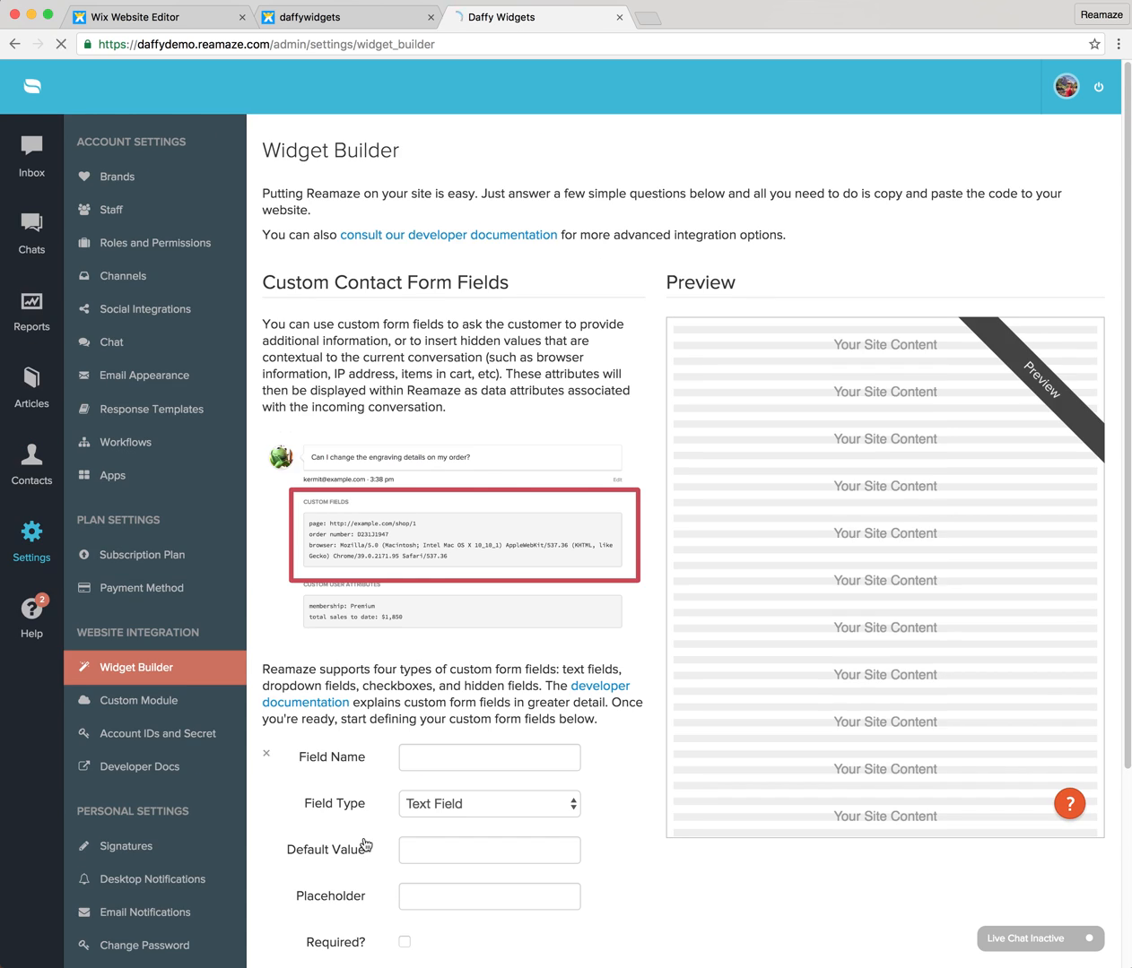
# Define a custom dropdown field named Department with the options Shipping, Billing, Technical.
pyautogui.scroll(-3, 587, 751)
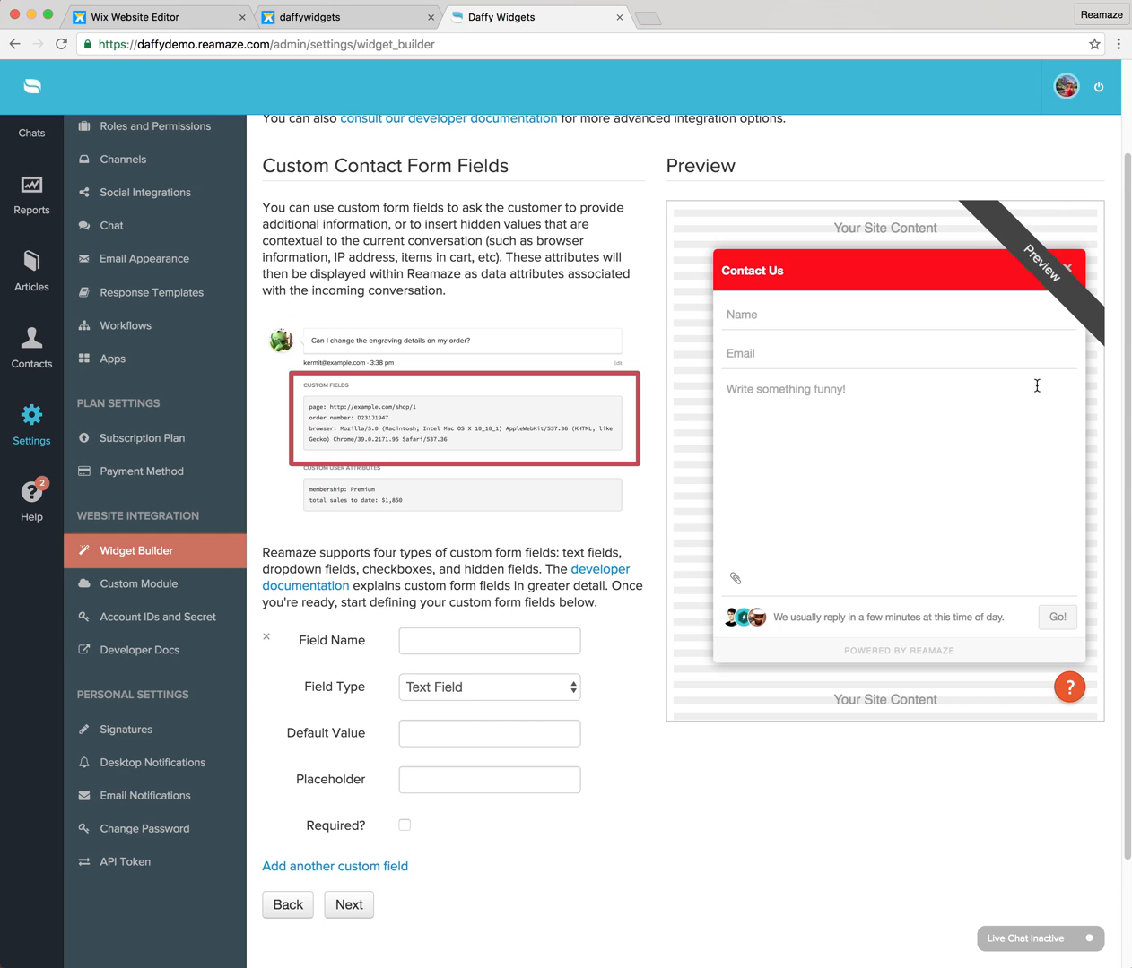
pyautogui.click(447, 633)
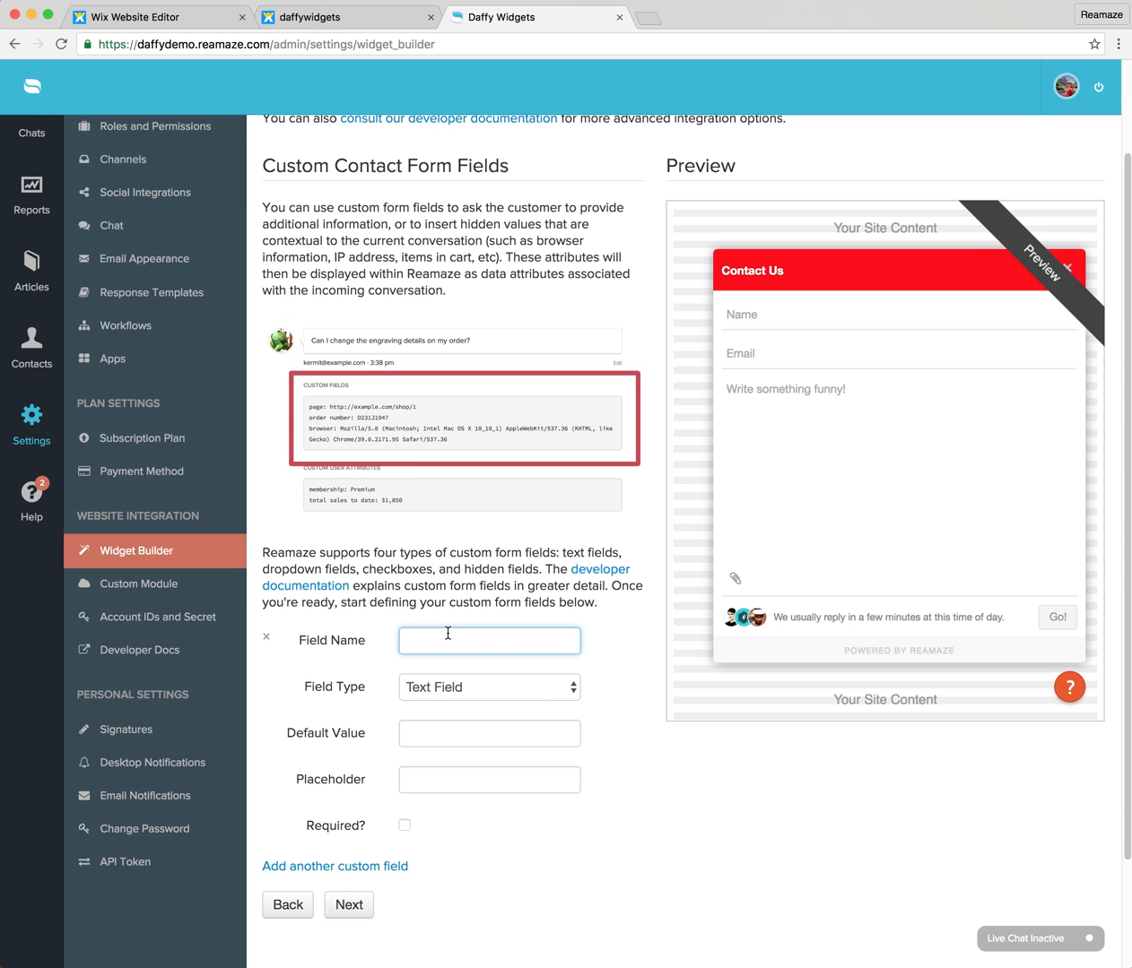
pyautogui.click(451, 683)
pyautogui.click(452, 650)
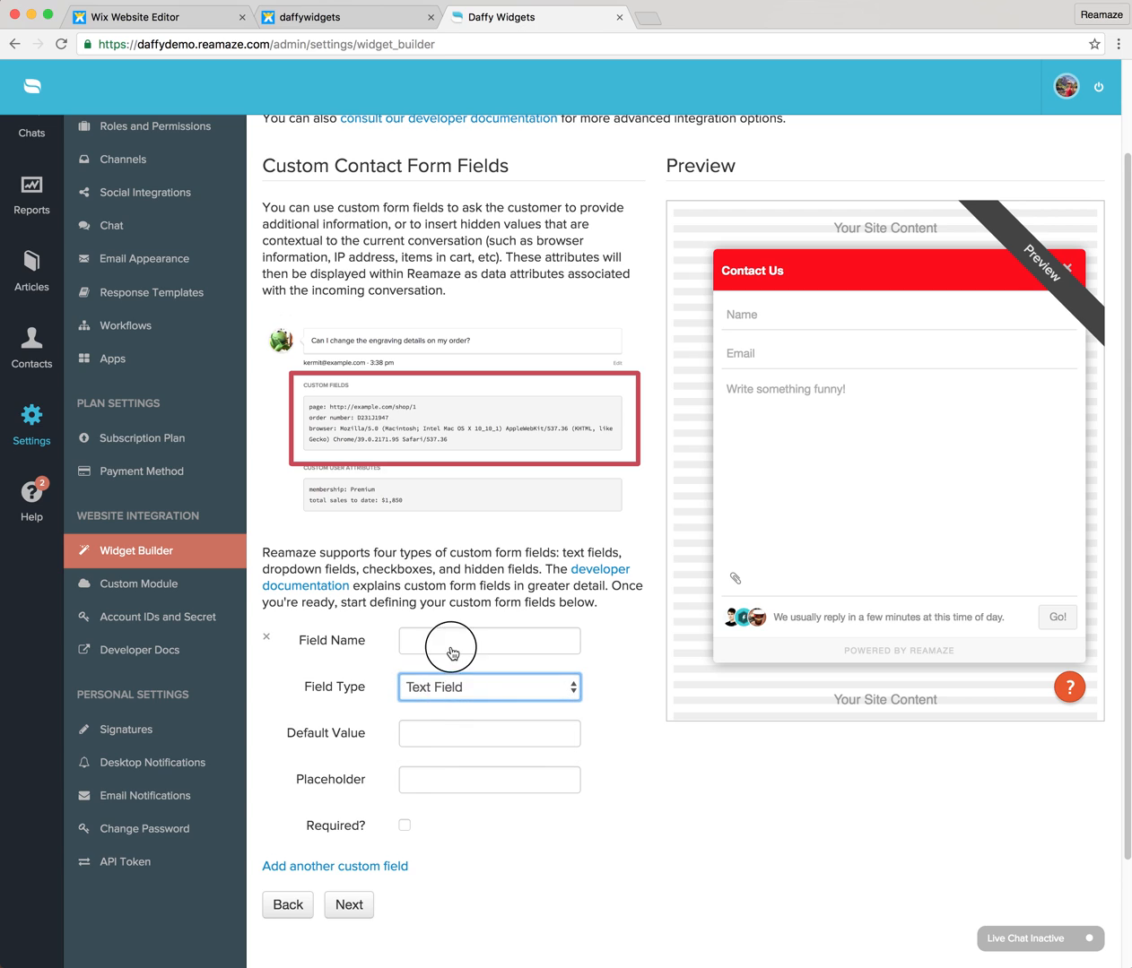
pyautogui.click(450, 646)
pyautogui.write('Department')
pyautogui.press('Tab')
pyautogui.press('Tab')
pyautogui.press('Tab')
pyautogui.write('S')
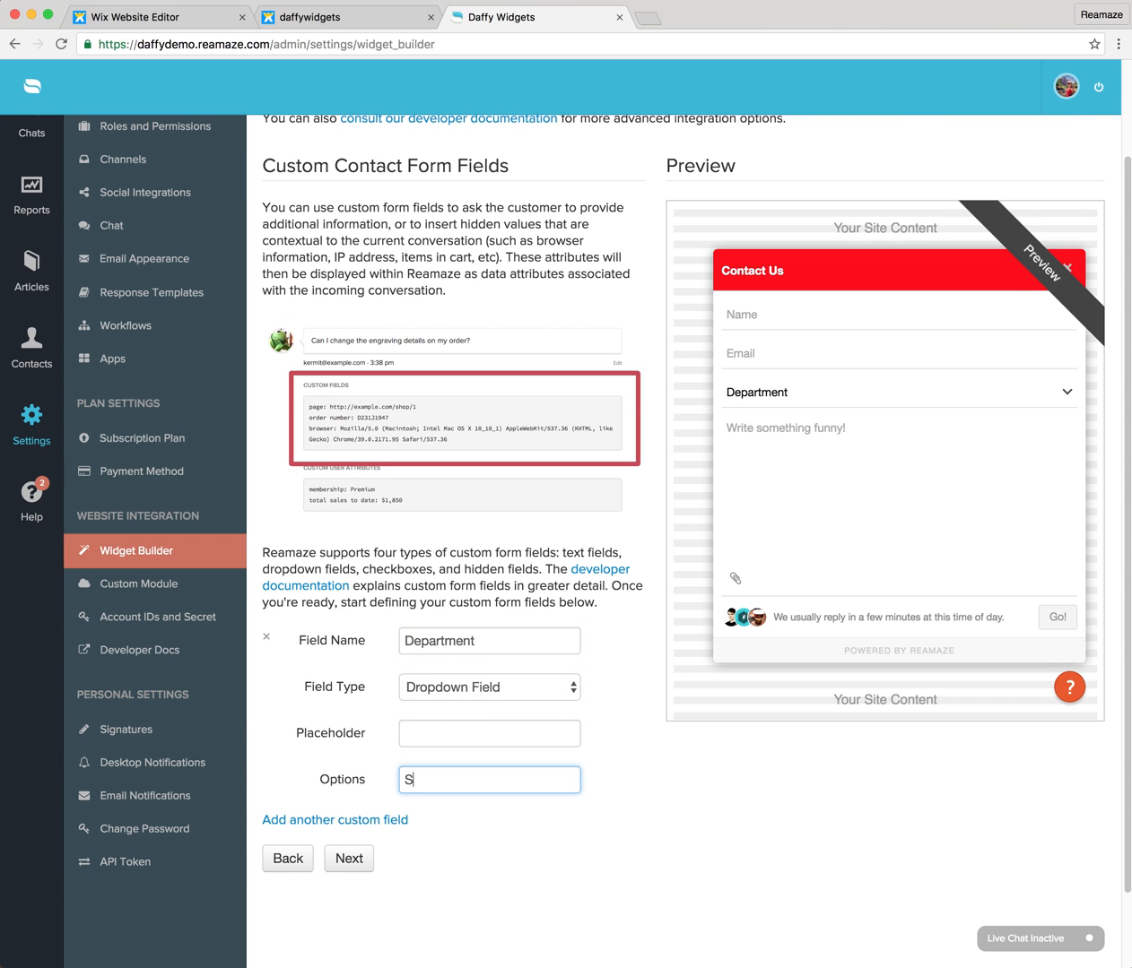
pyautogui.write('hipping, Billing, Technical')
# Inspect the Department choices in the contact form preview and the available custom field types.
pyautogui.click(768, 393)
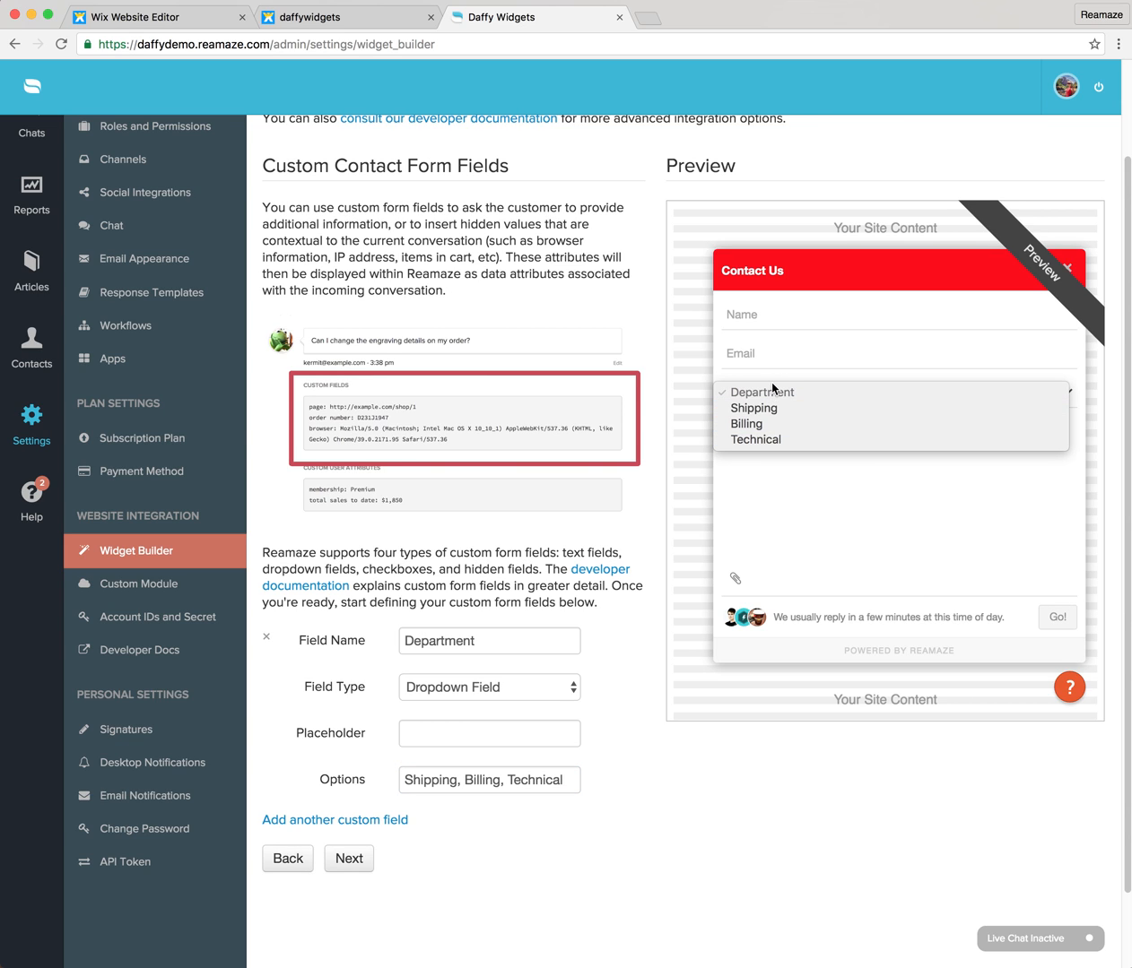
pyautogui.click(772, 386)
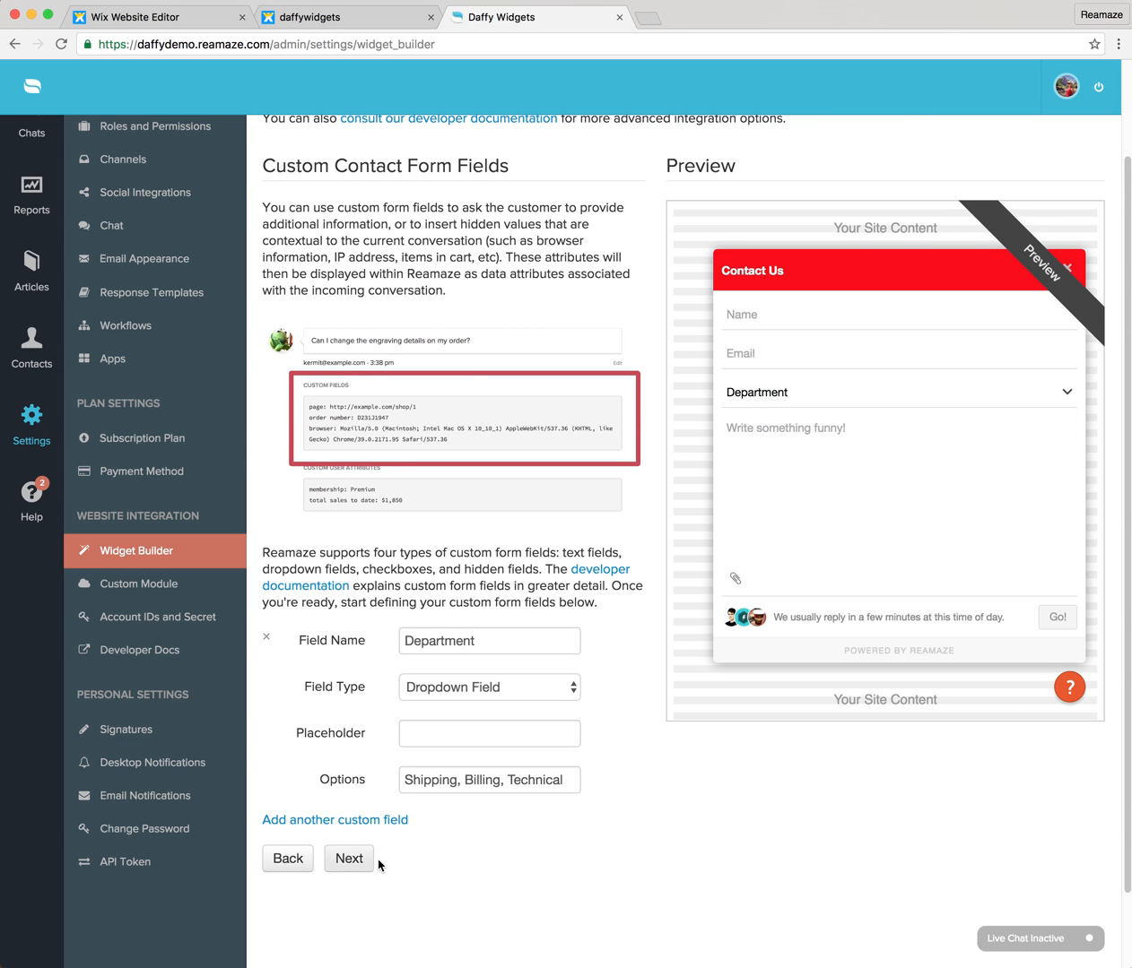
pyautogui.click(467, 699)
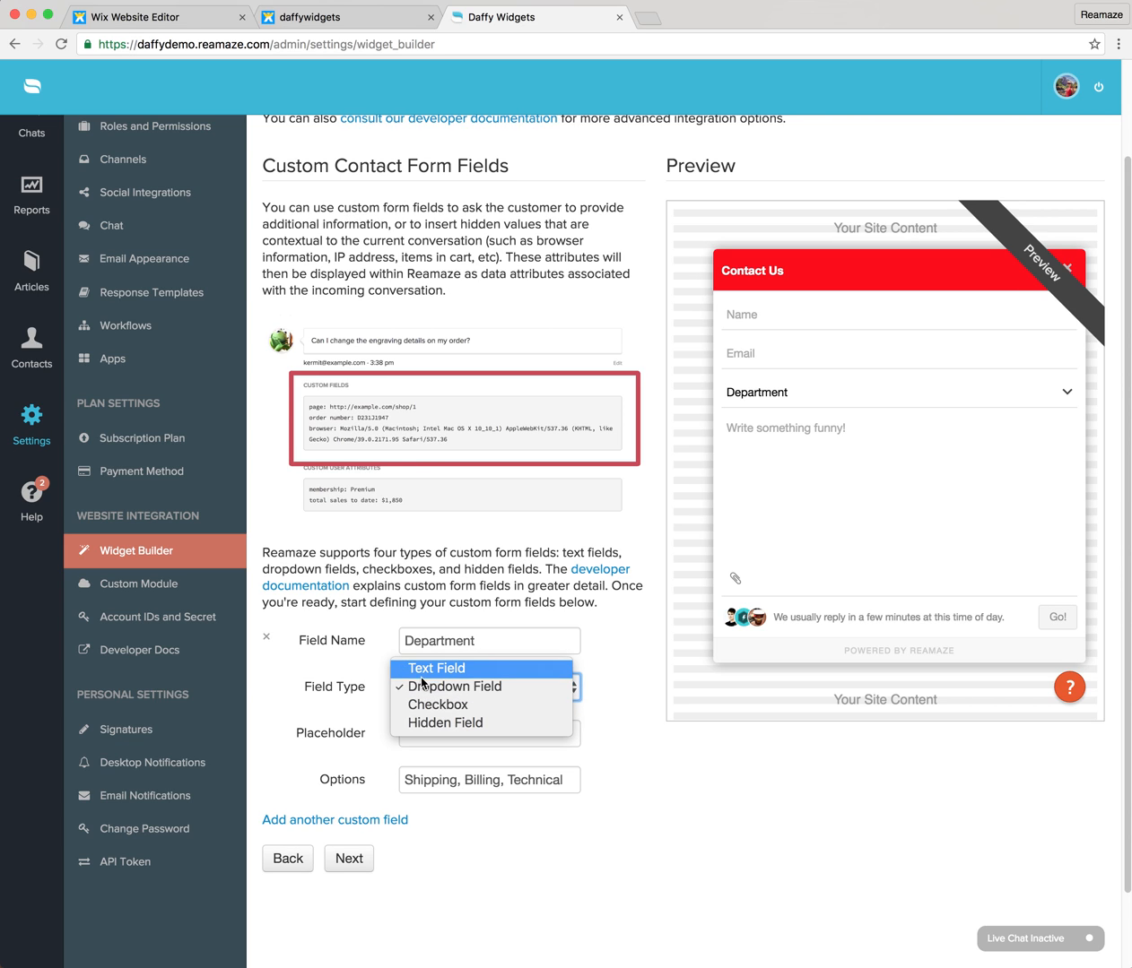
pyautogui.click(363, 663)
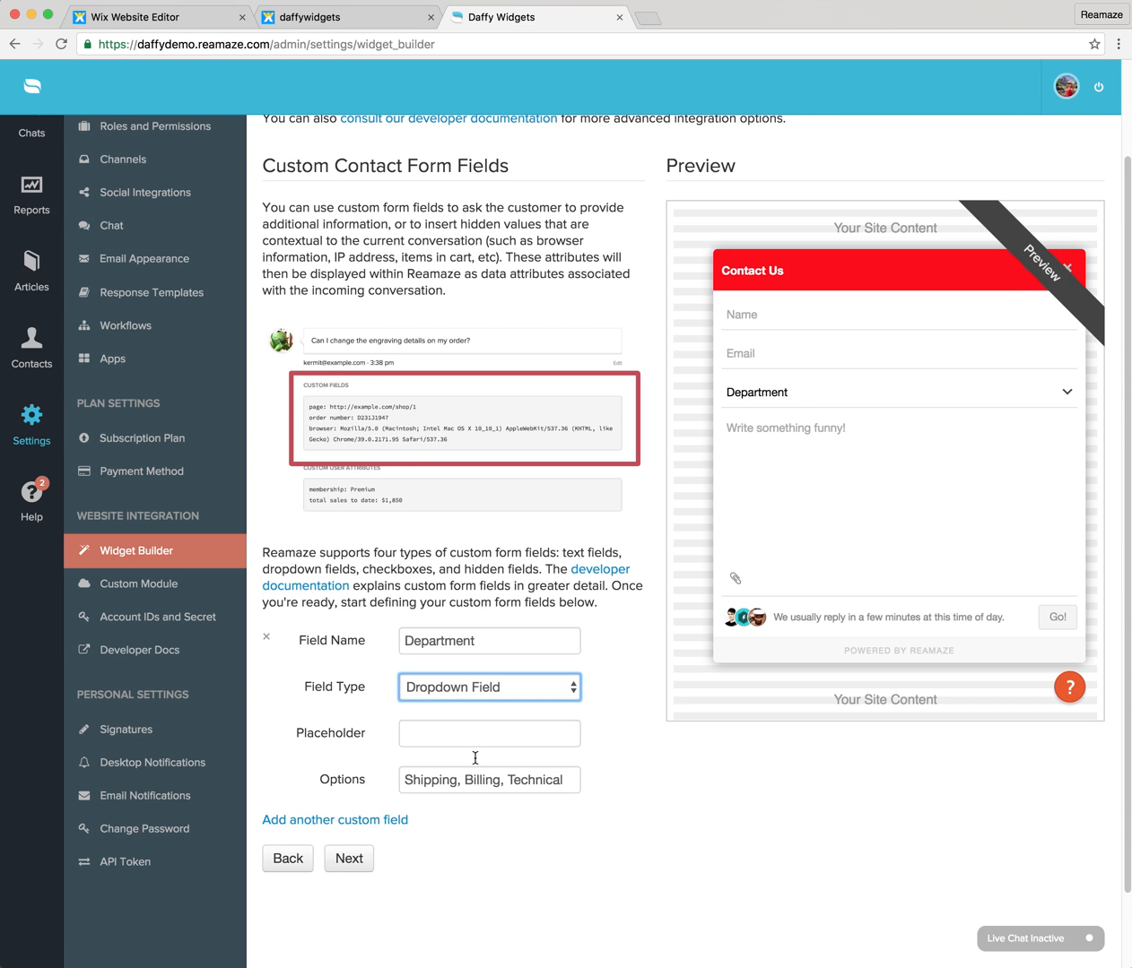
# Finish the widget setup and copy the entire generated embed script.
pyautogui.click(353, 861)
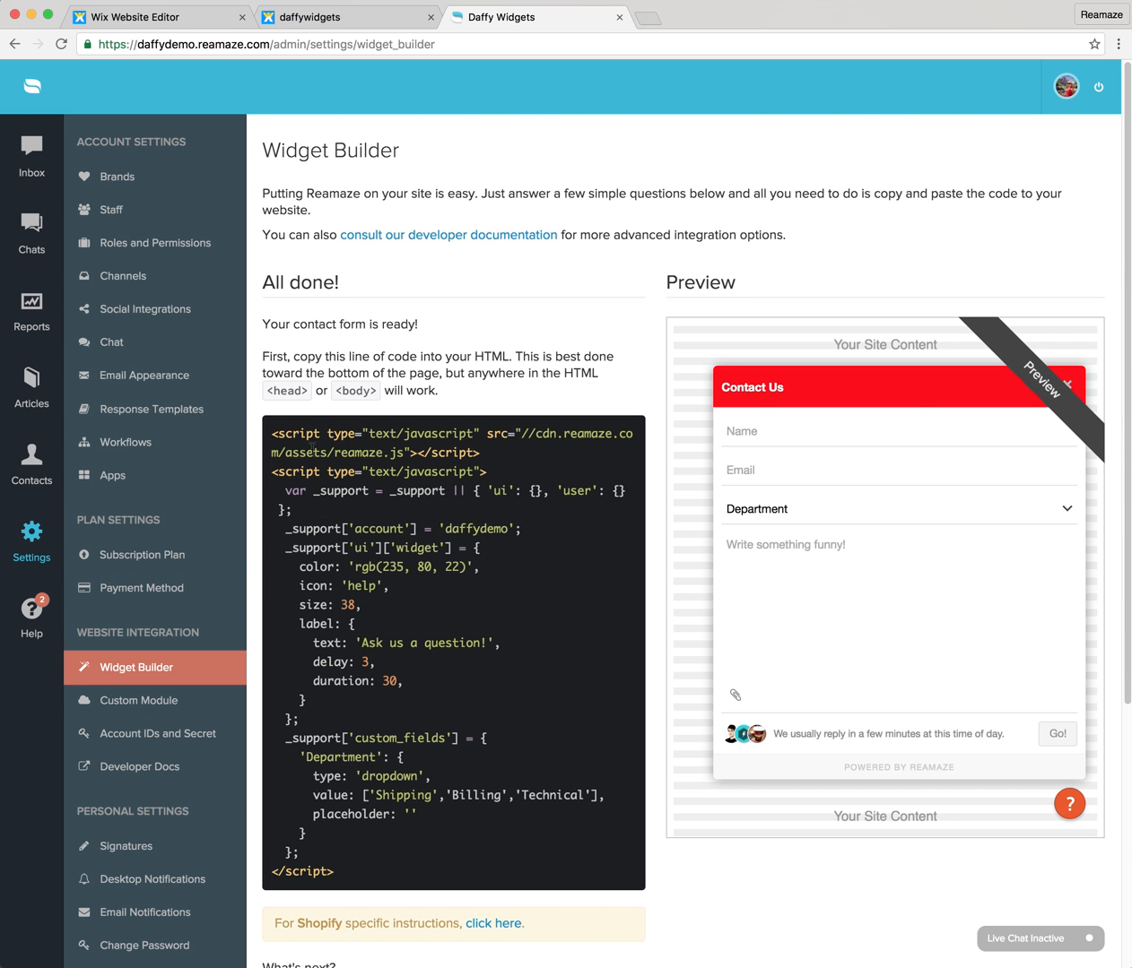
pyautogui.moveTo(272, 435); pyautogui.dragTo(365, 861)
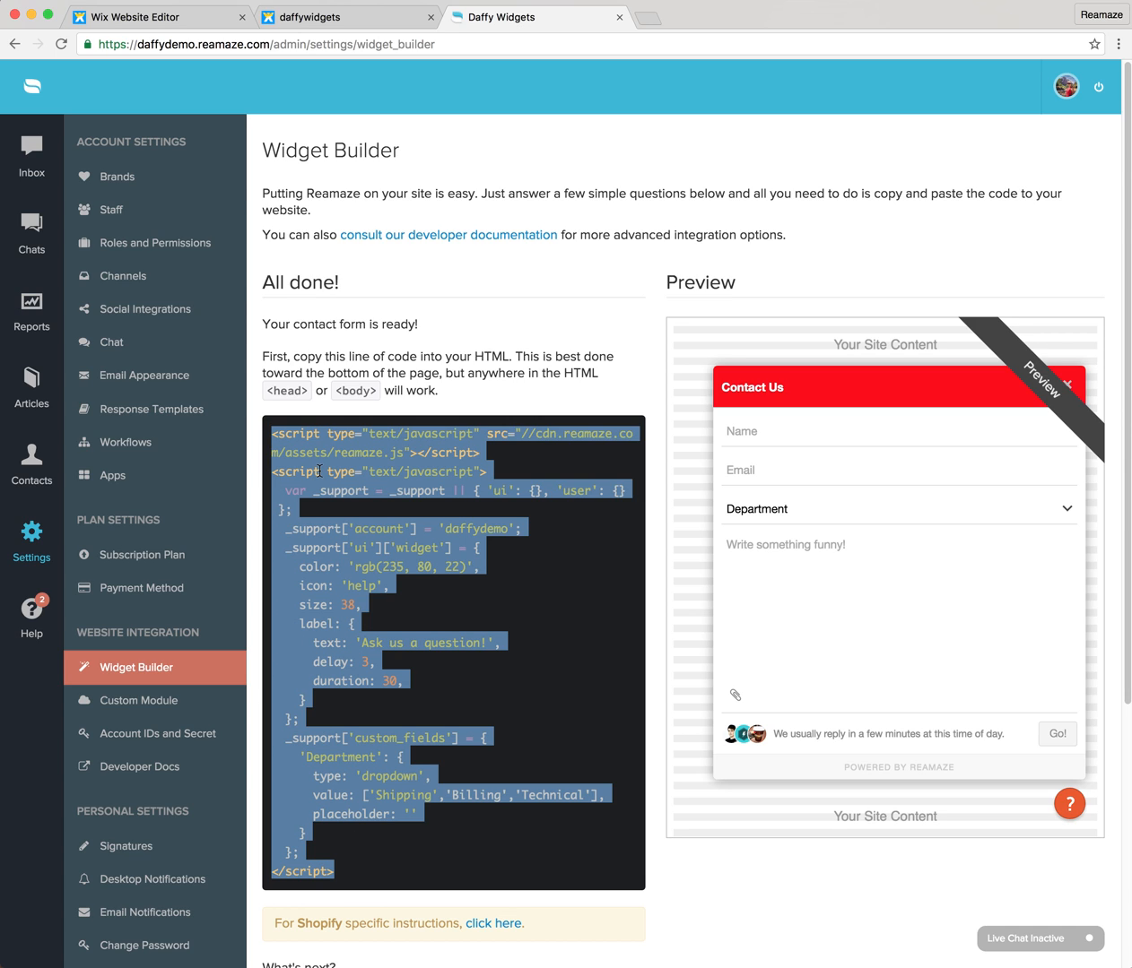
# In the Wix Website Editor, add an HTML Code element and place it over the wheat photo at about X 846, Y 807.
pyautogui.click(177, 20)
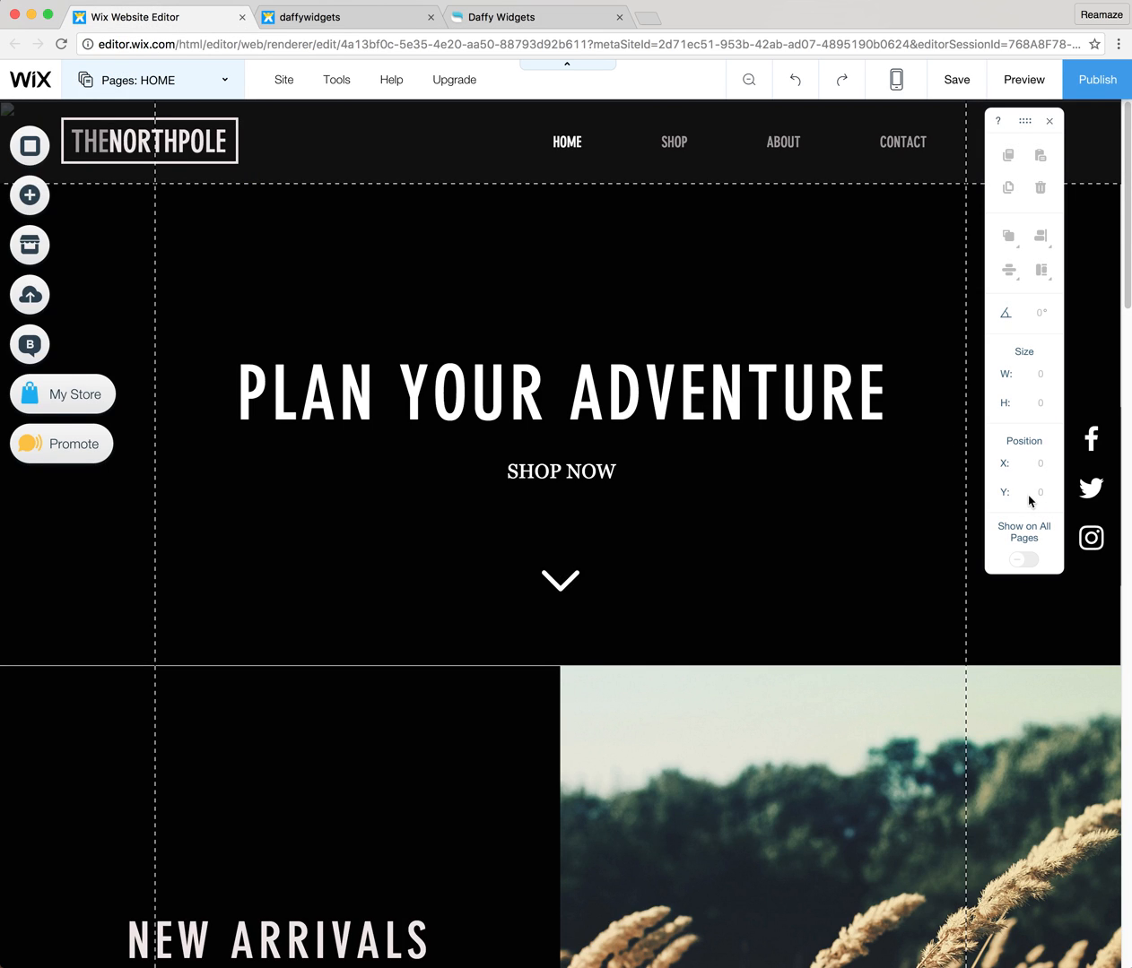
pyautogui.click(39, 203)
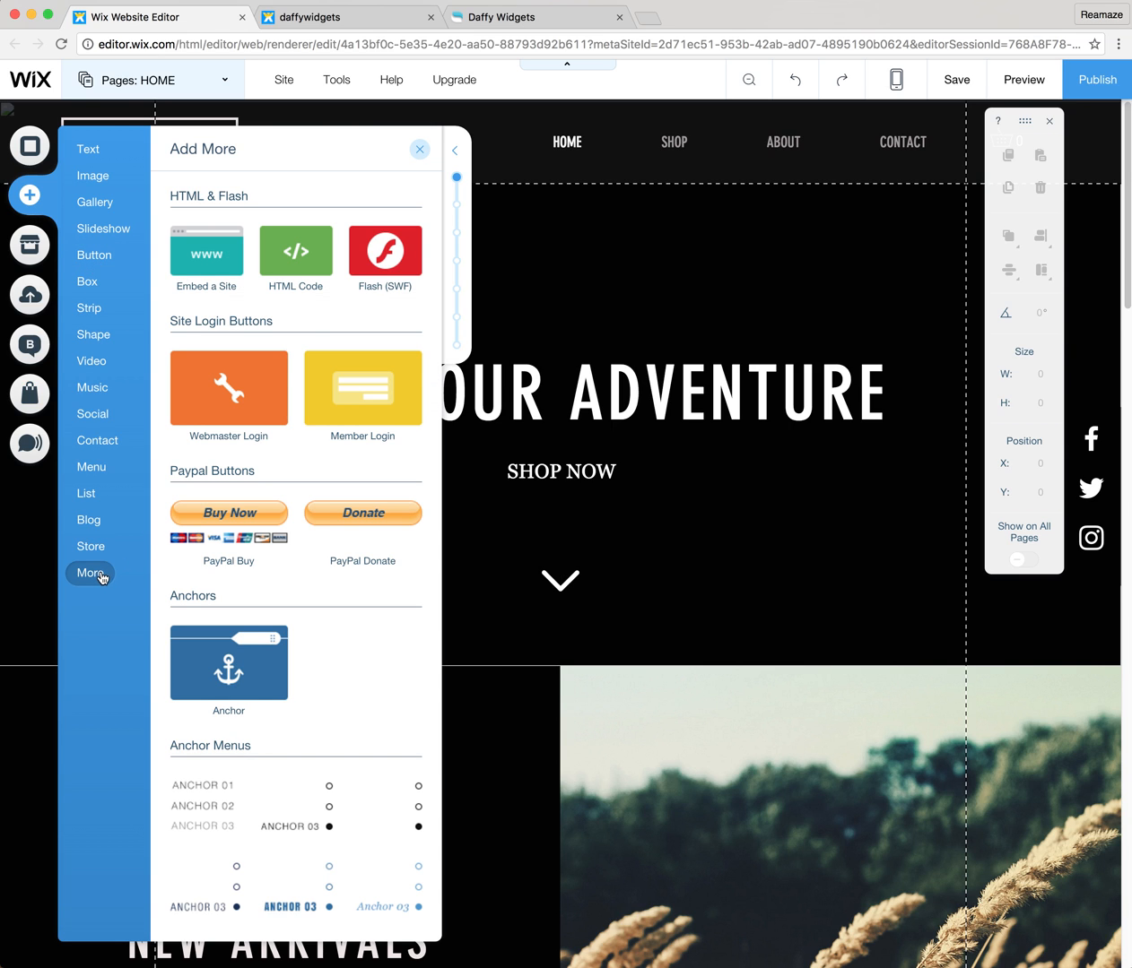
pyautogui.click(303, 260)
pyautogui.moveTo(607, 540); pyautogui.dragTo(927, 797)
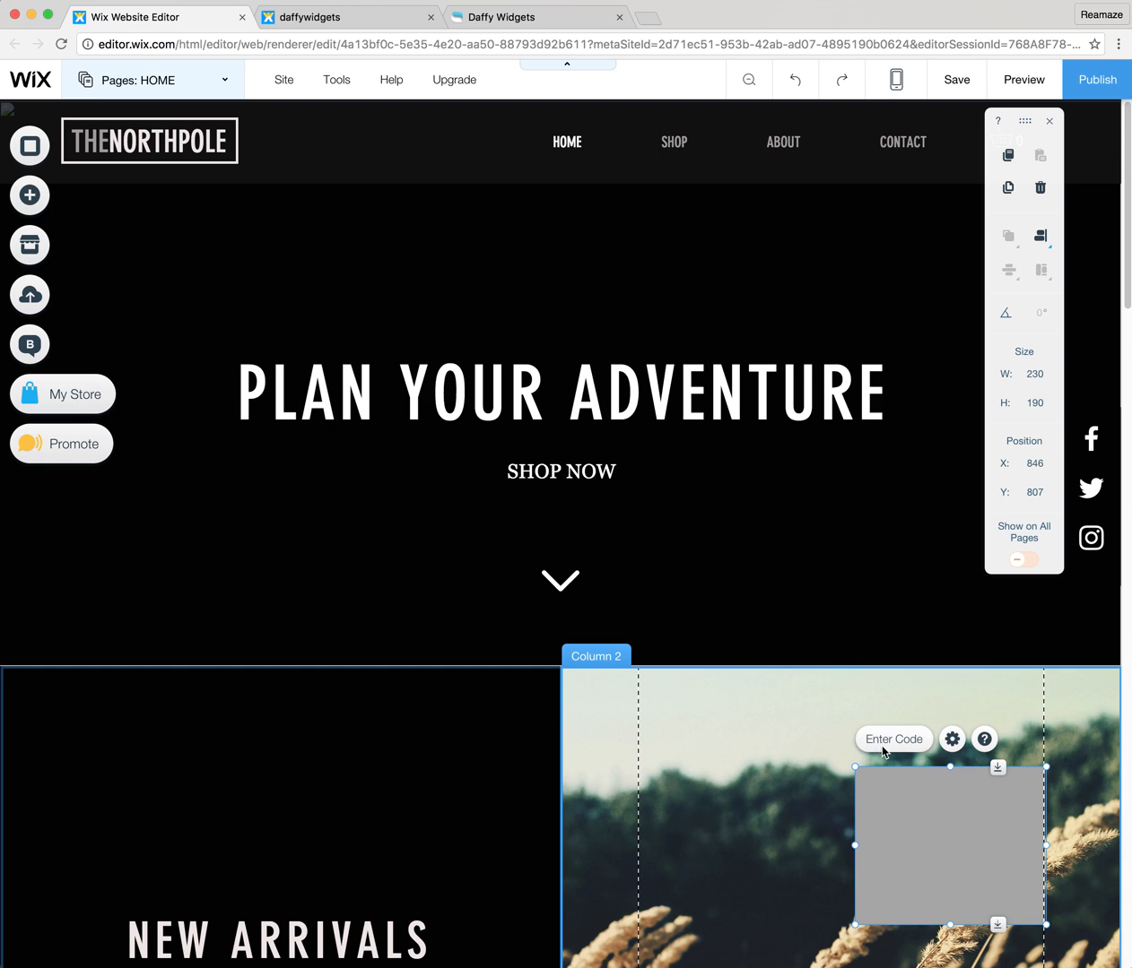
# Paste the copied Reamaze script as the HTML element's code, apply the update and close its settings.
pyautogui.click(893, 739)
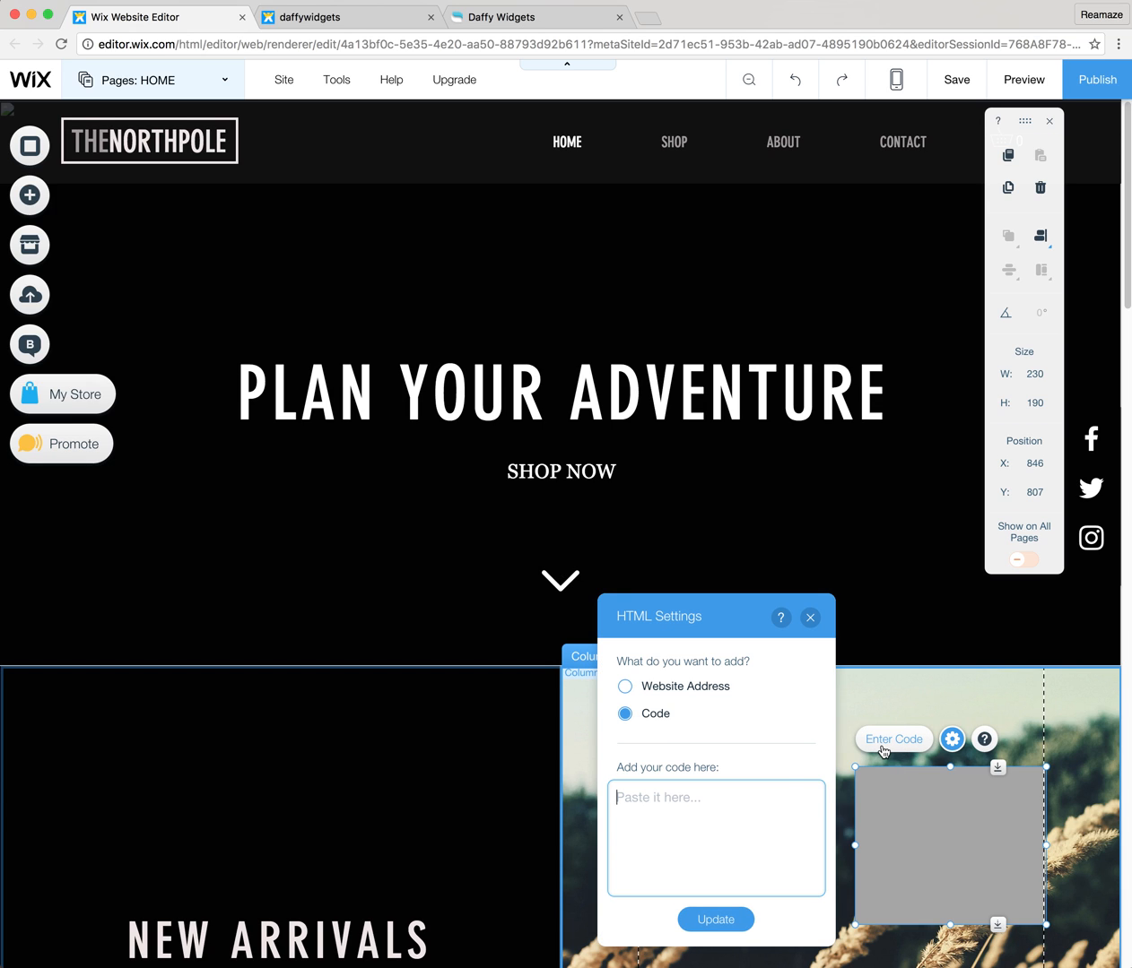
pyautogui.press('super+v')
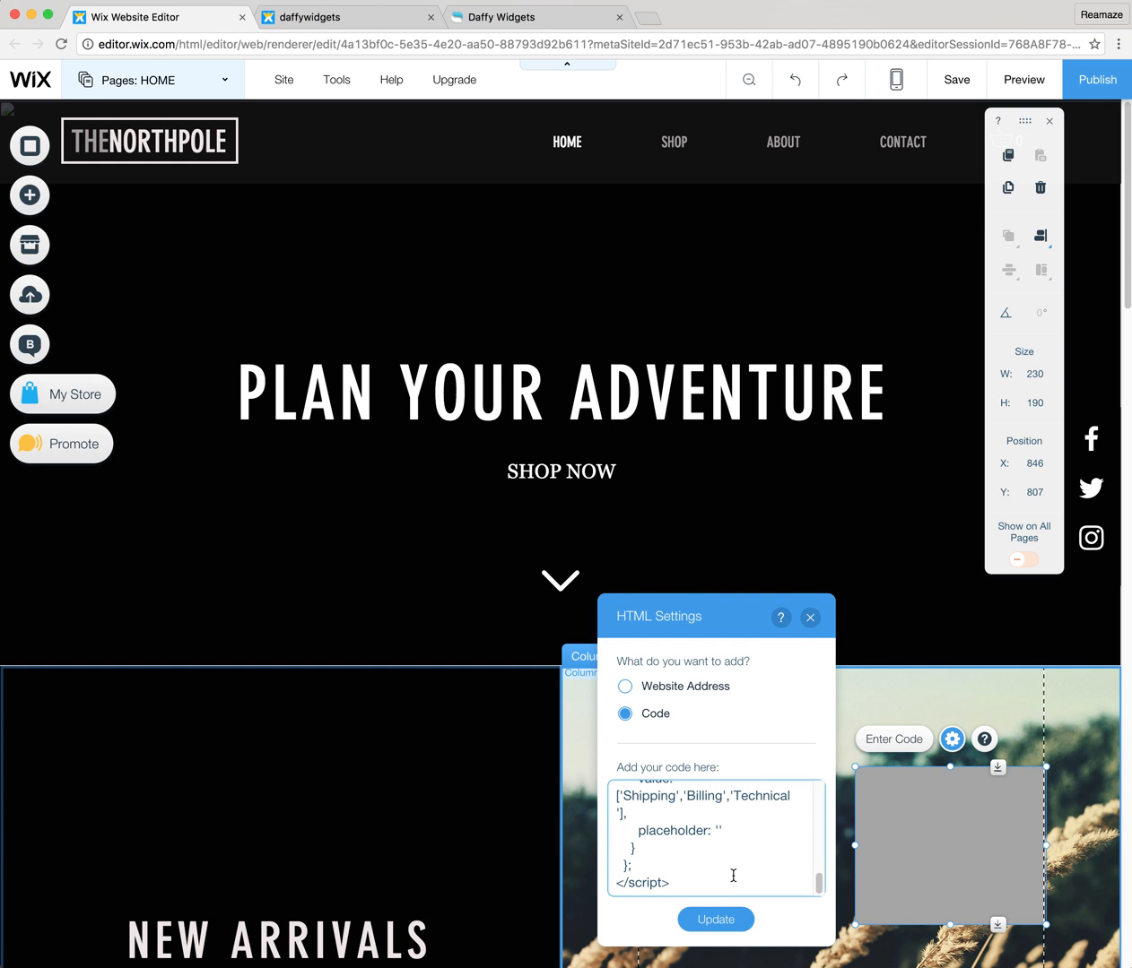
pyautogui.click(730, 919)
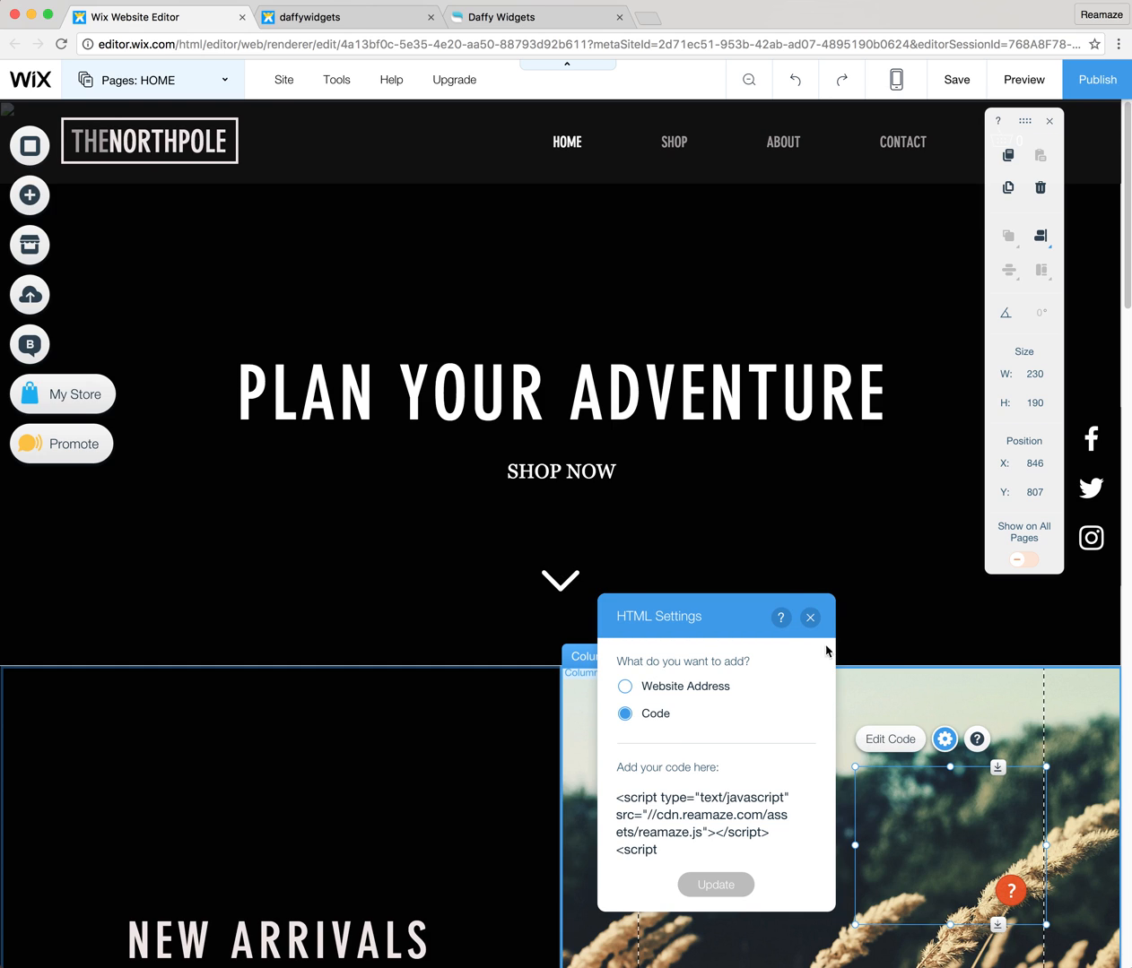
pyautogui.click(809, 617)
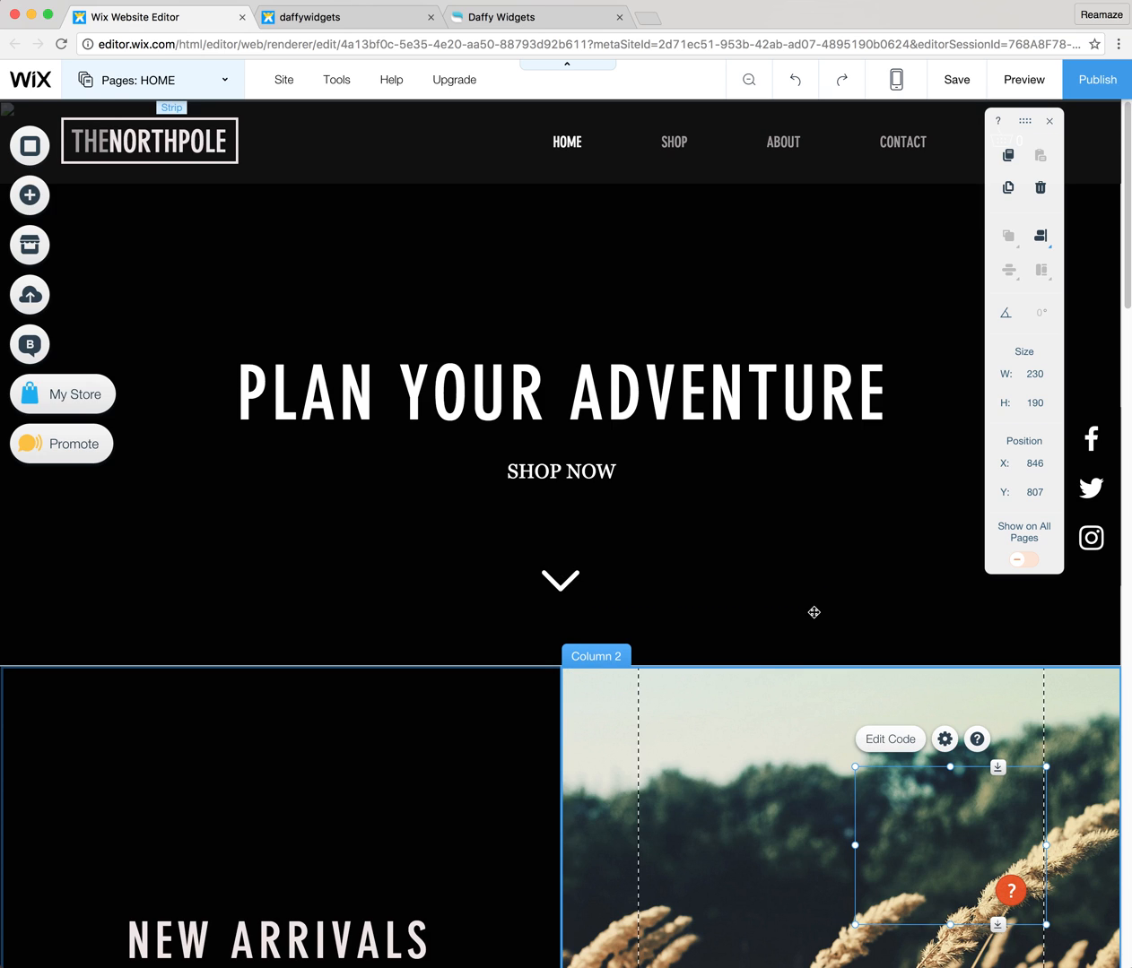
# Show the HTML element on all pages and pin it to the bottom-right corner of the screen.
pyautogui.rightClick(949, 797)
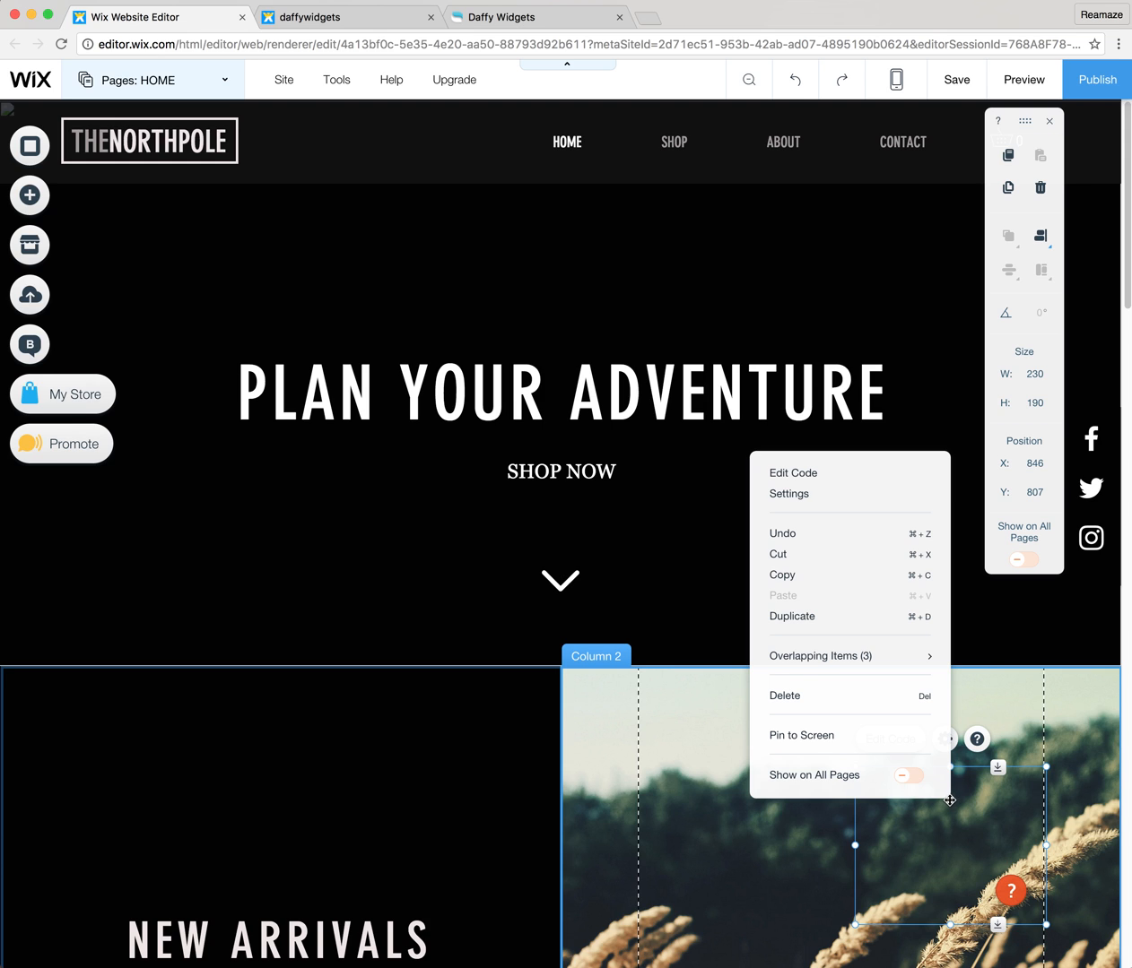
pyautogui.click(904, 780)
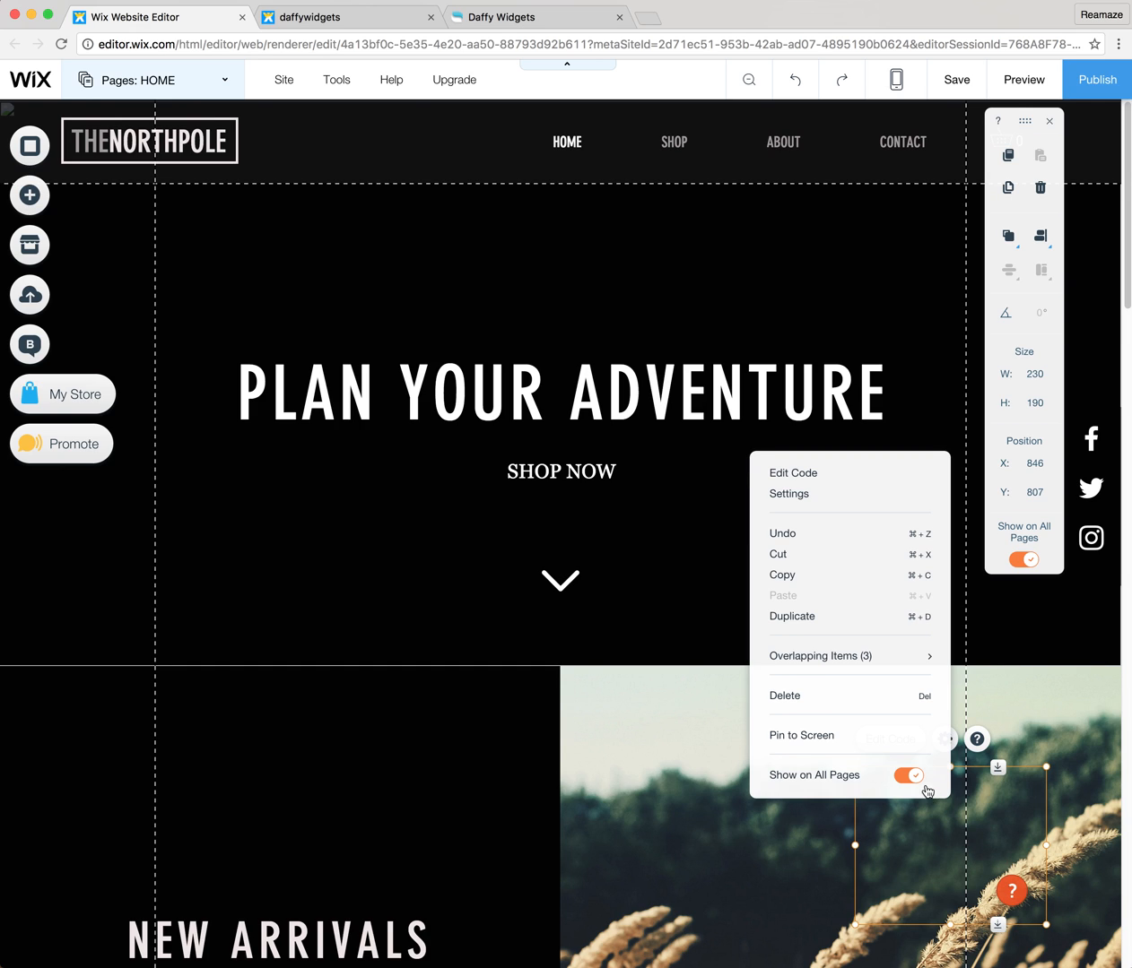
pyautogui.click(833, 741)
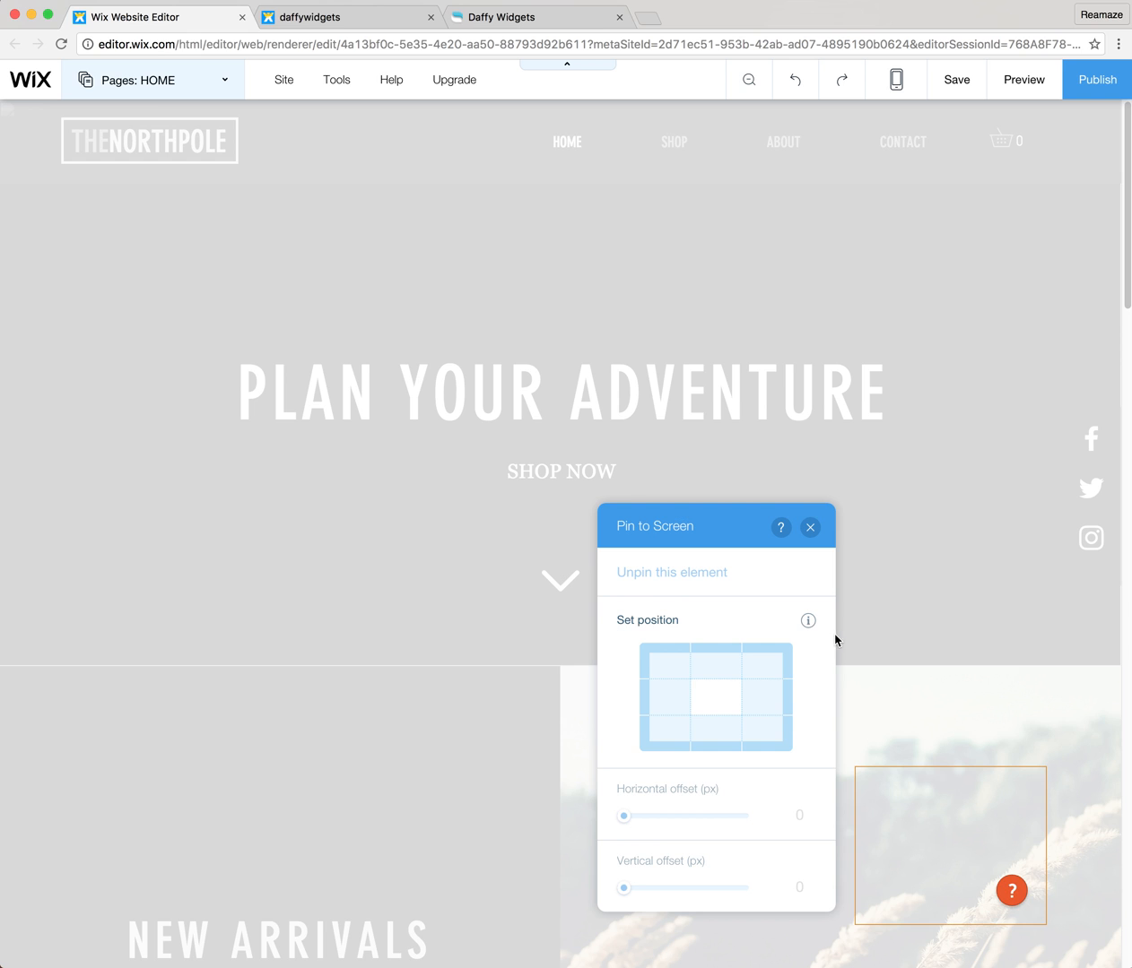
pyautogui.click(778, 735)
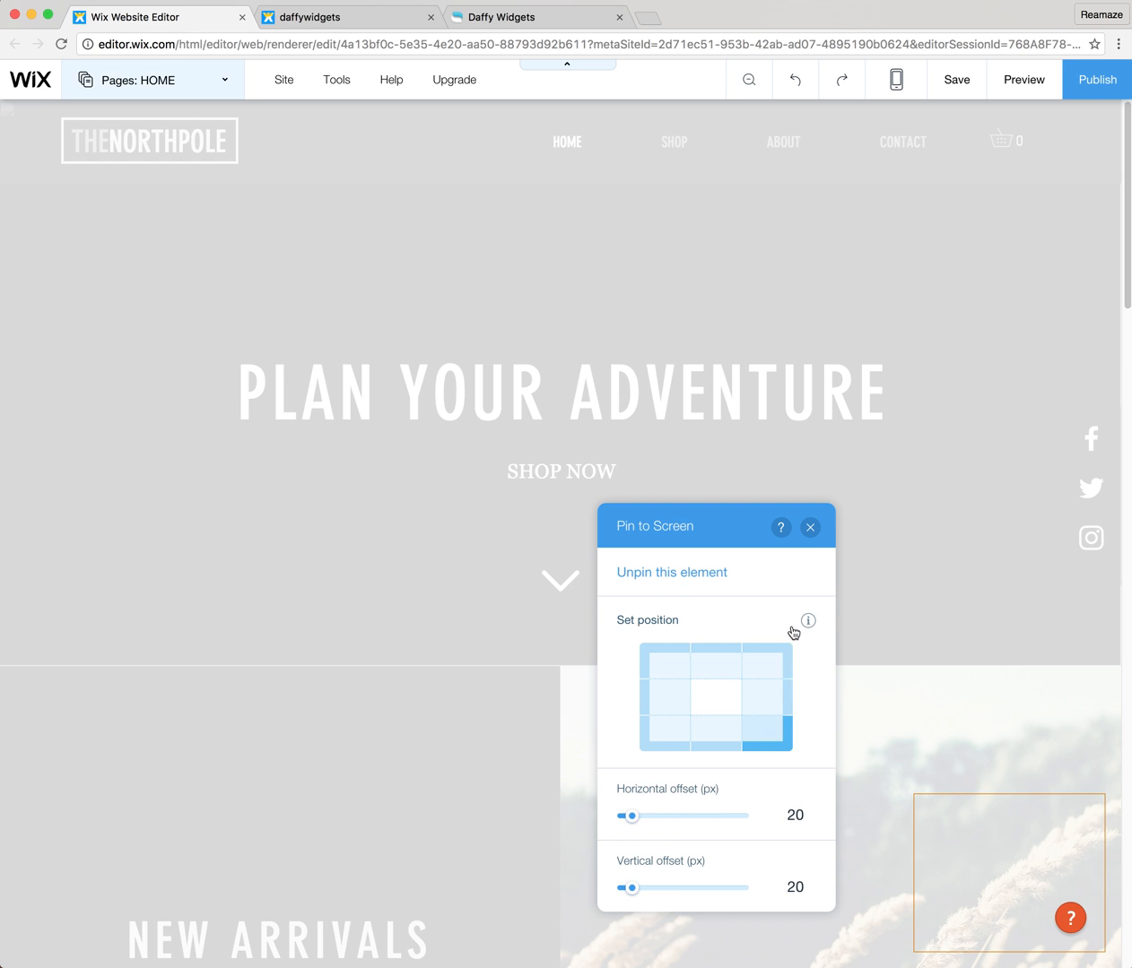
pyautogui.click(810, 530)
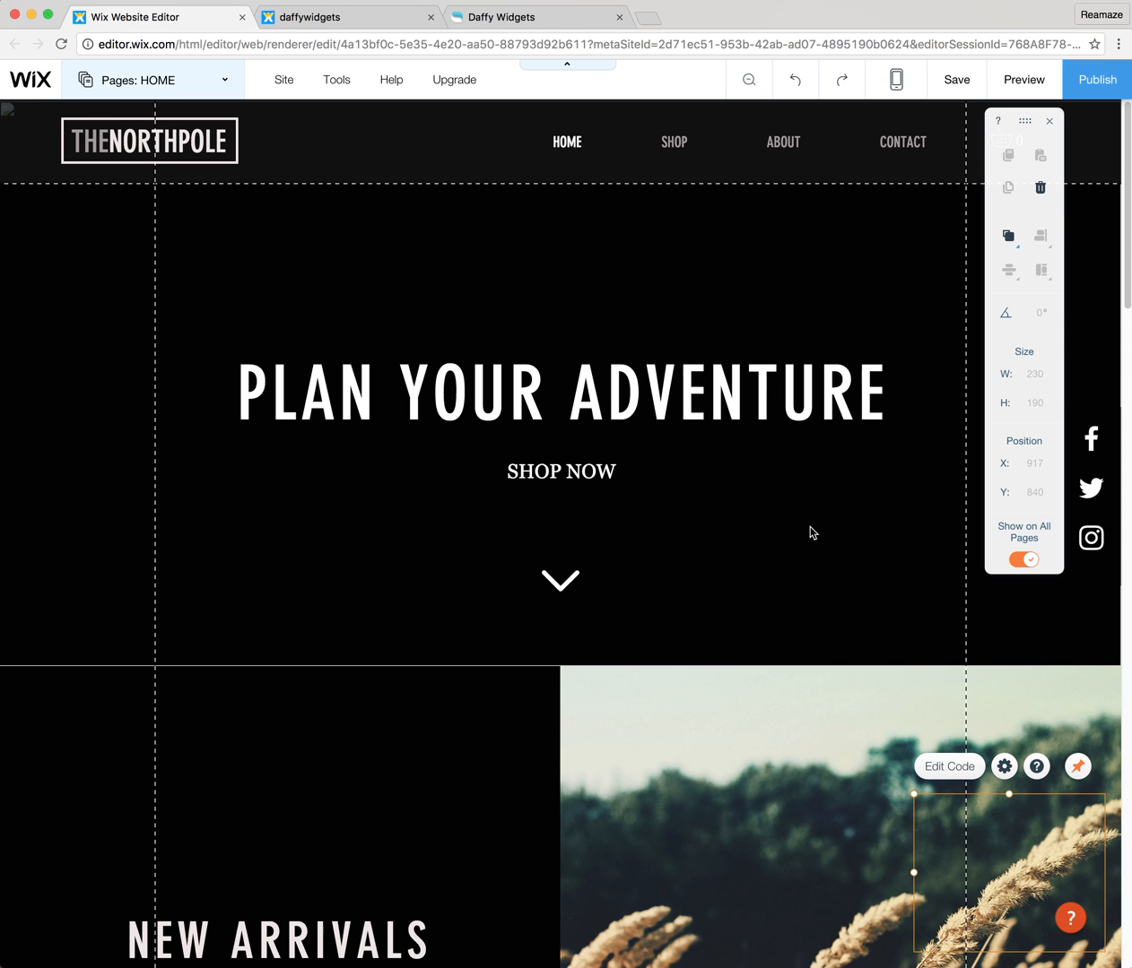
# Check whether the pinned widget holds its place while the home page scrolls.
pyautogui.scroll(-3, 806, 664)
pyautogui.scroll(2, 805, 702)
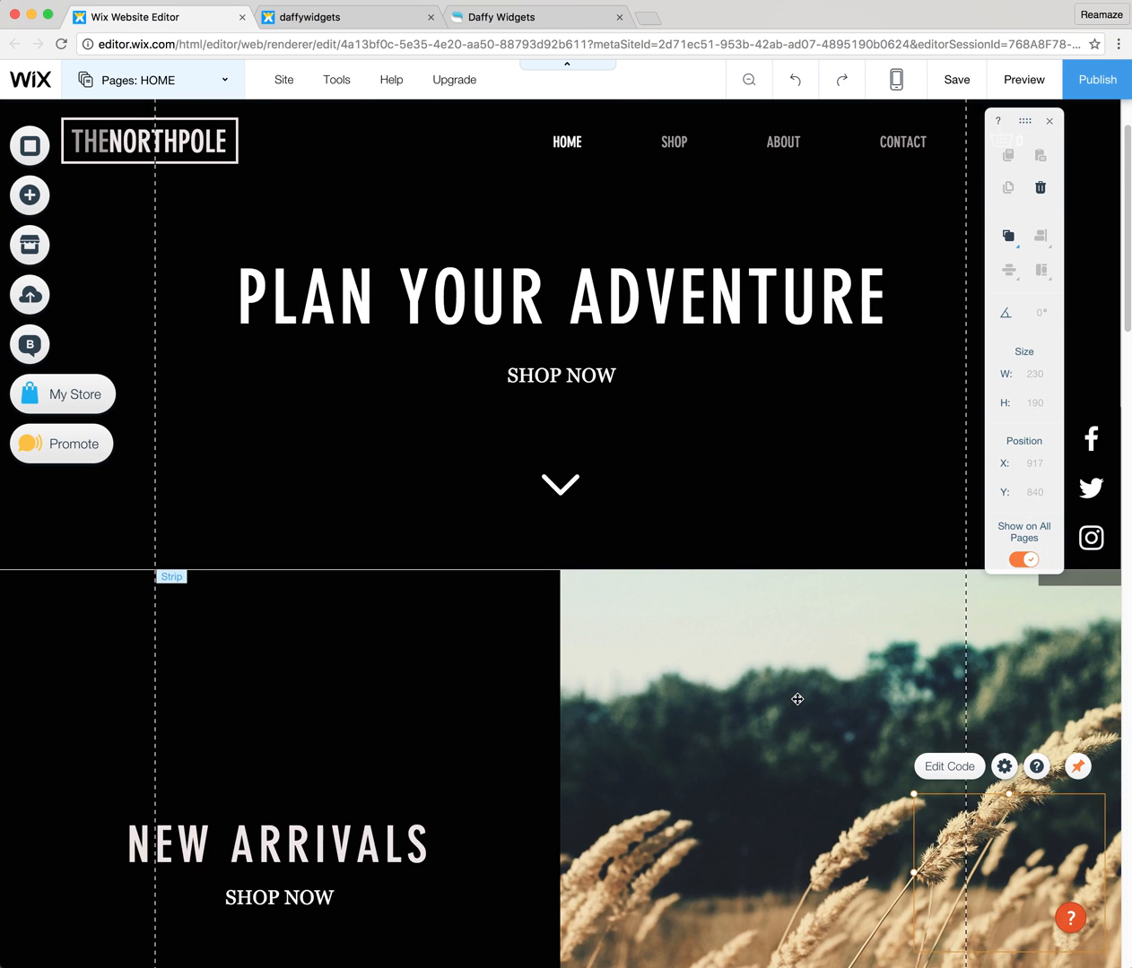
pyautogui.scroll(-4, 844, 808)
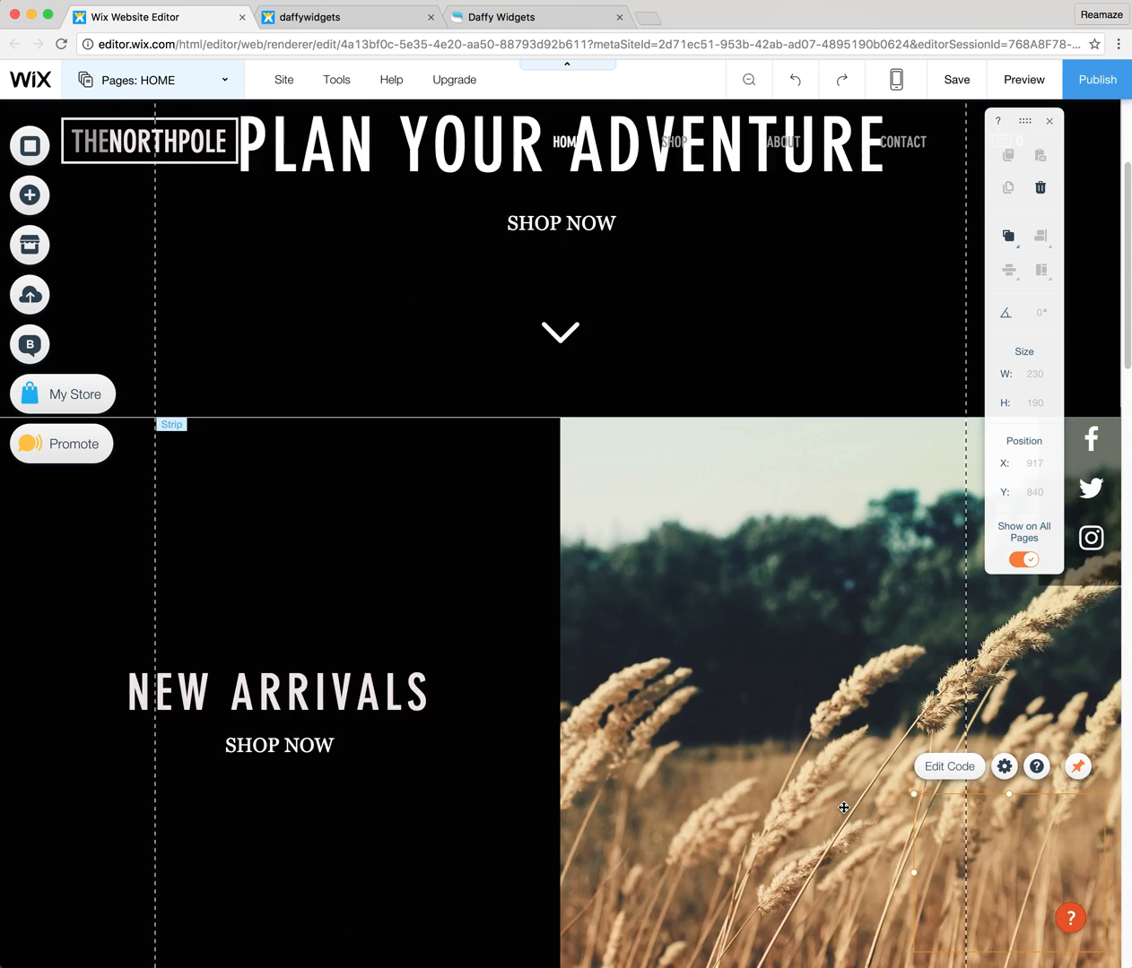
pyautogui.scroll(4, 793, 799)
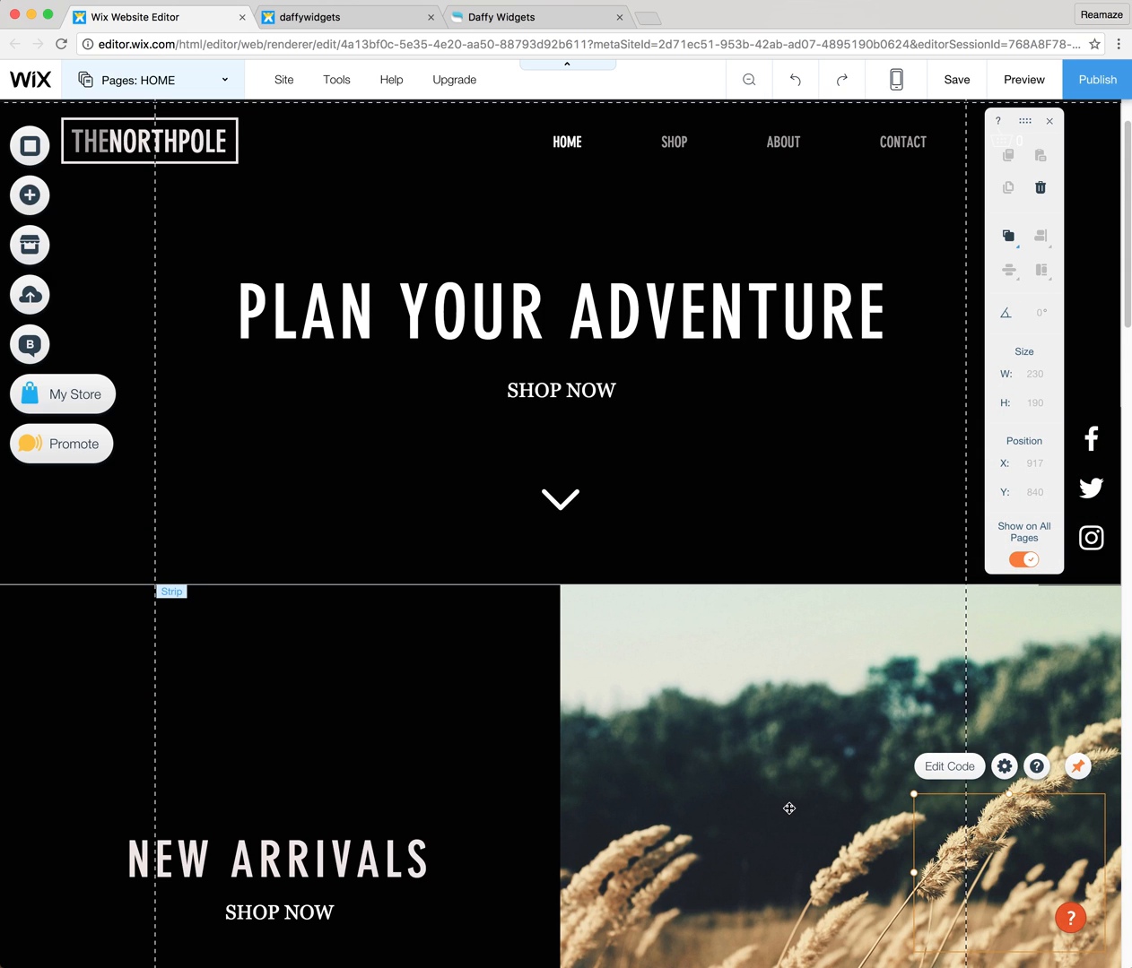
pyautogui.scroll(-2, 788, 806)
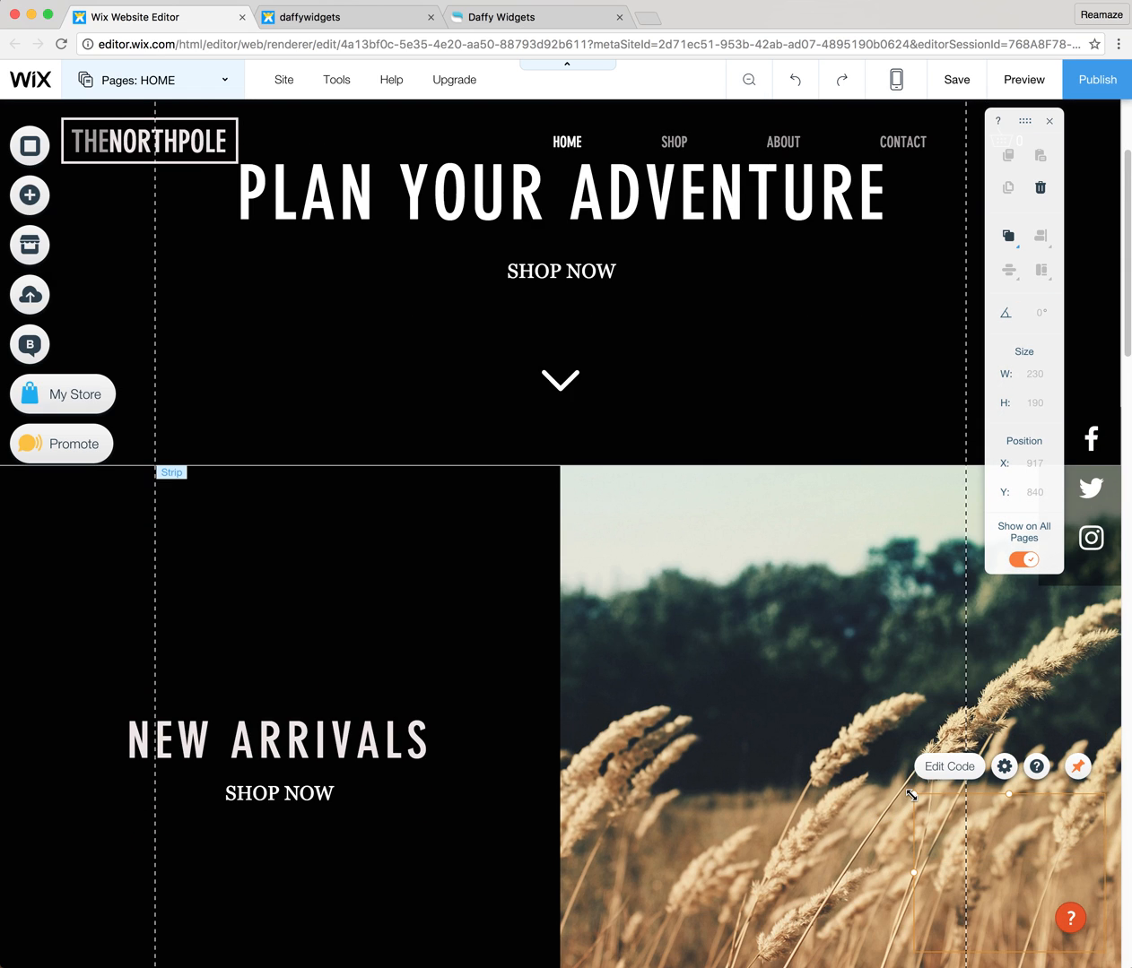
# Enlarge the pinned HTML element up and to the left, to about 354 wide by 435 high.
pyautogui.moveTo(913, 795); pyautogui.dragTo(822, 587)
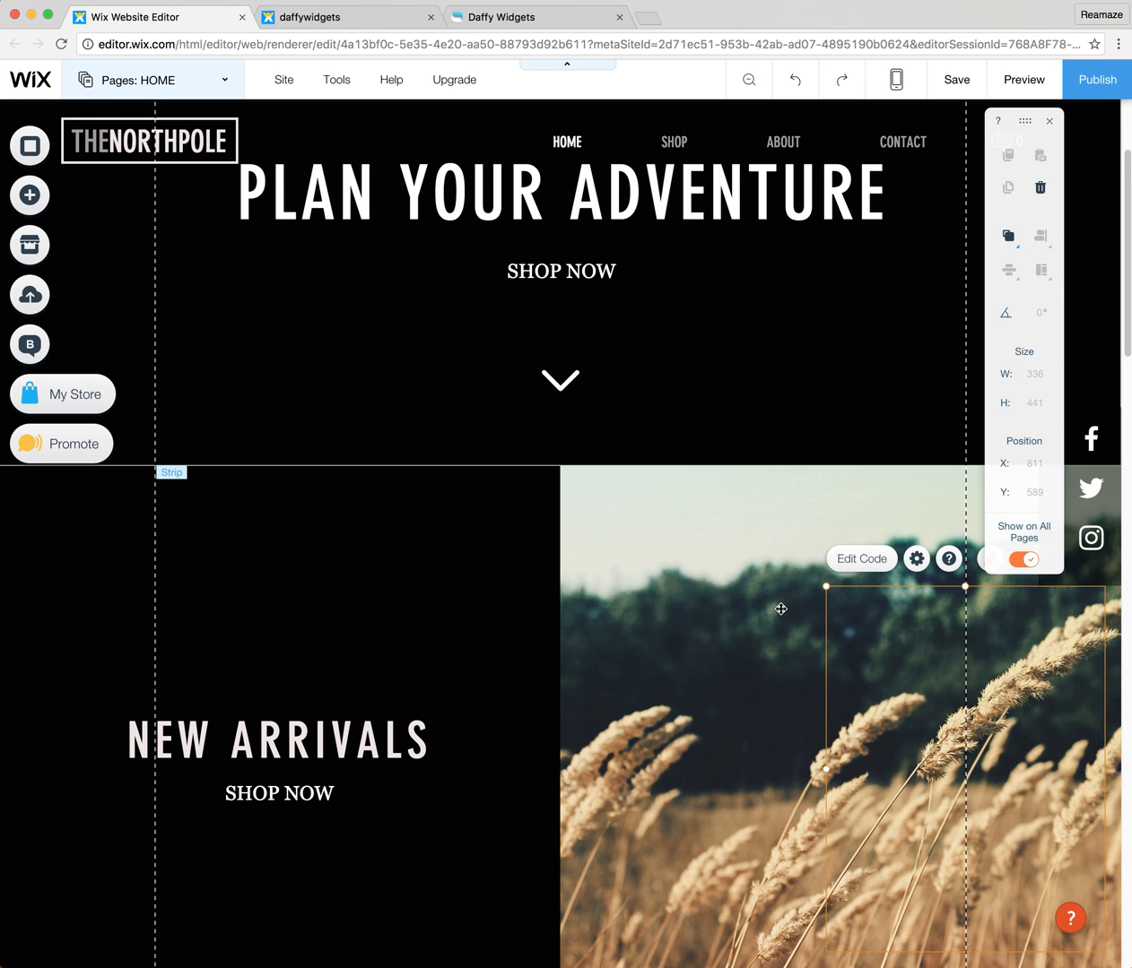
pyautogui.scroll(3, 780, 606)
pyautogui.moveTo(826, 586); pyautogui.dragTo(808, 590)
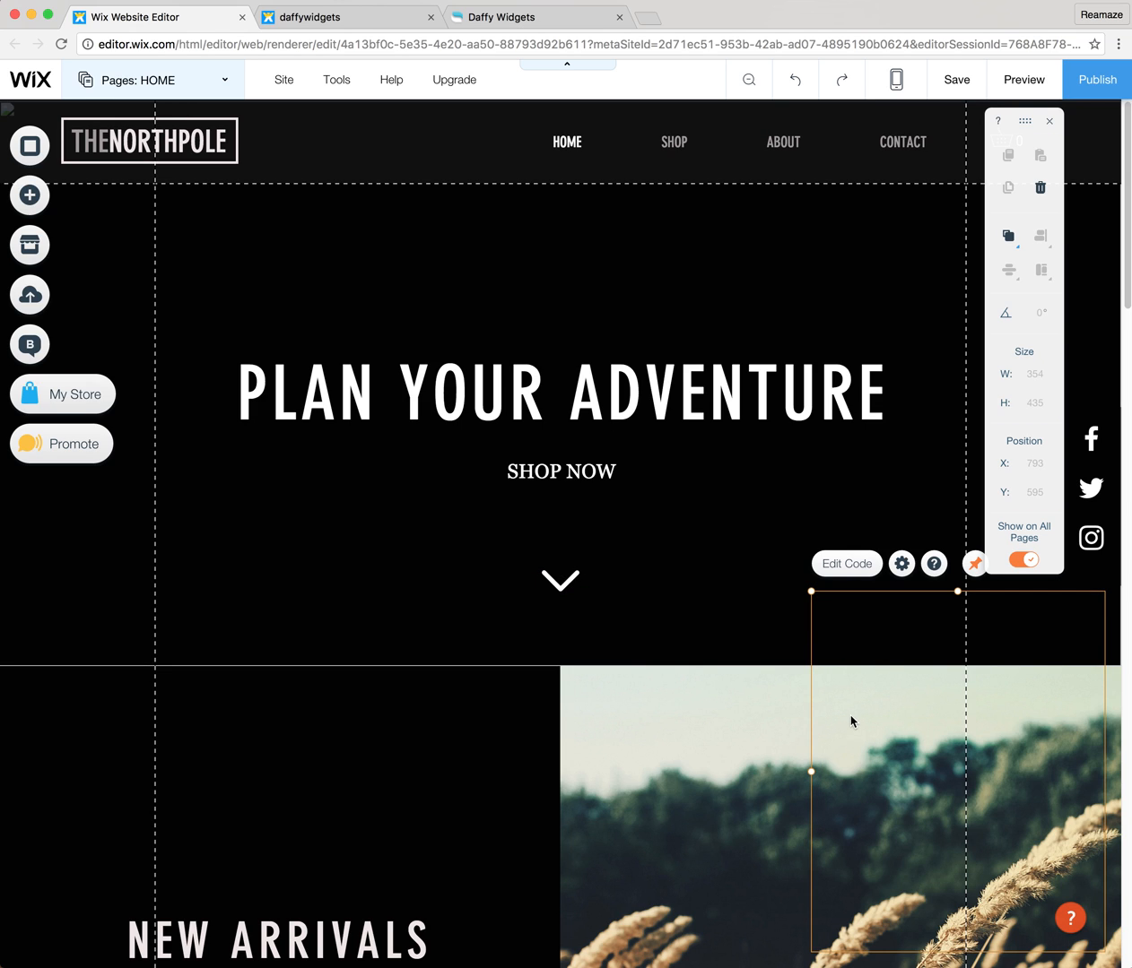
# Publish the website, dismiss the publishing confirmation and reload the live daffywidgets site.
pyautogui.click(1096, 81)
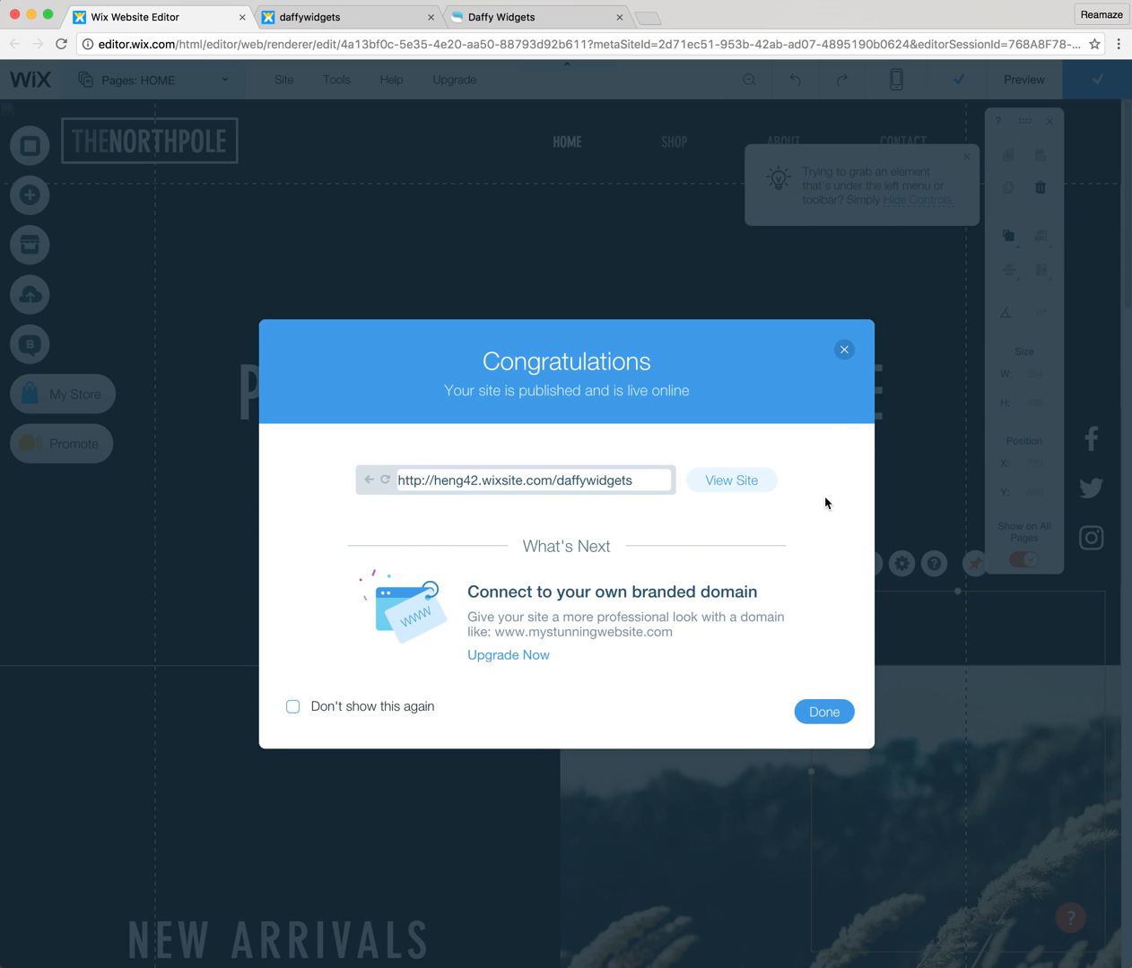
pyautogui.click(822, 710)
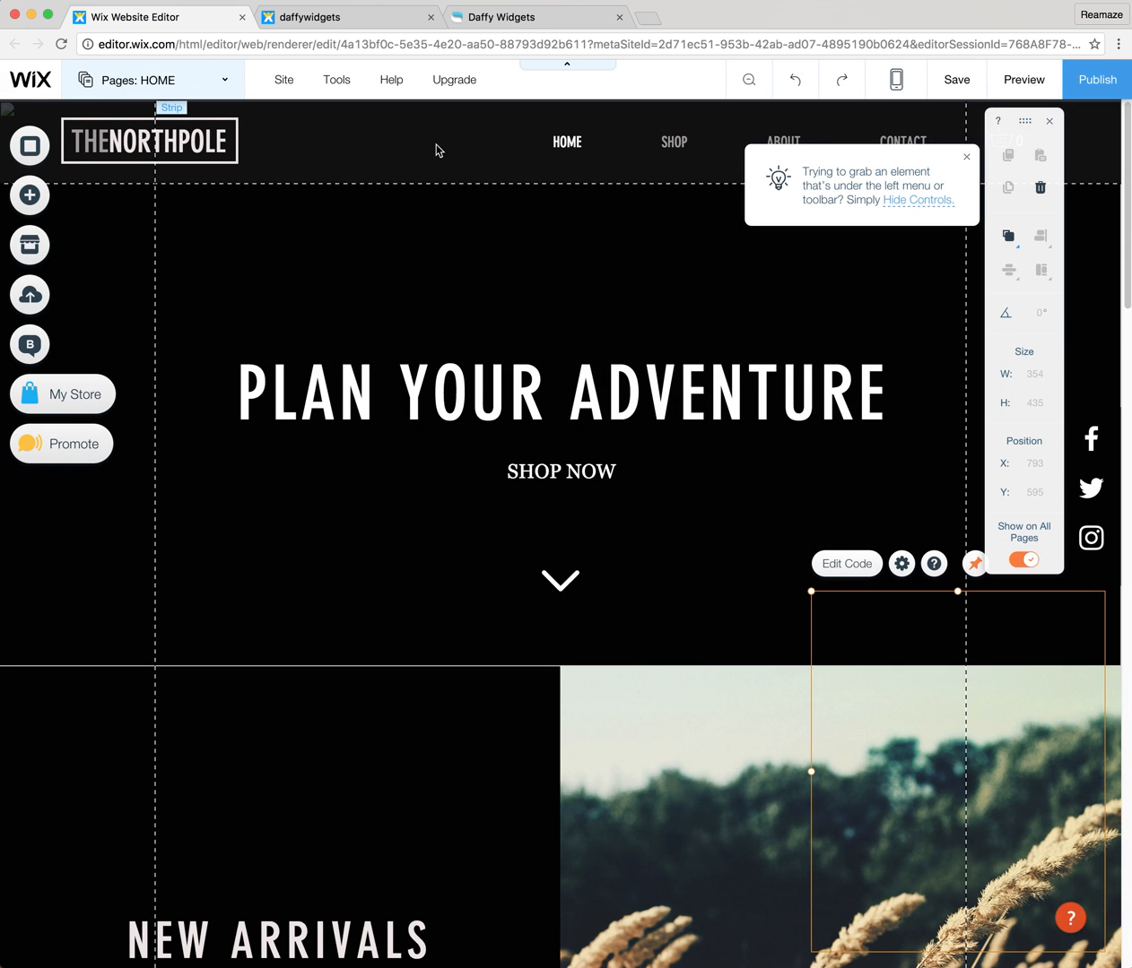
pyautogui.click(355, 27)
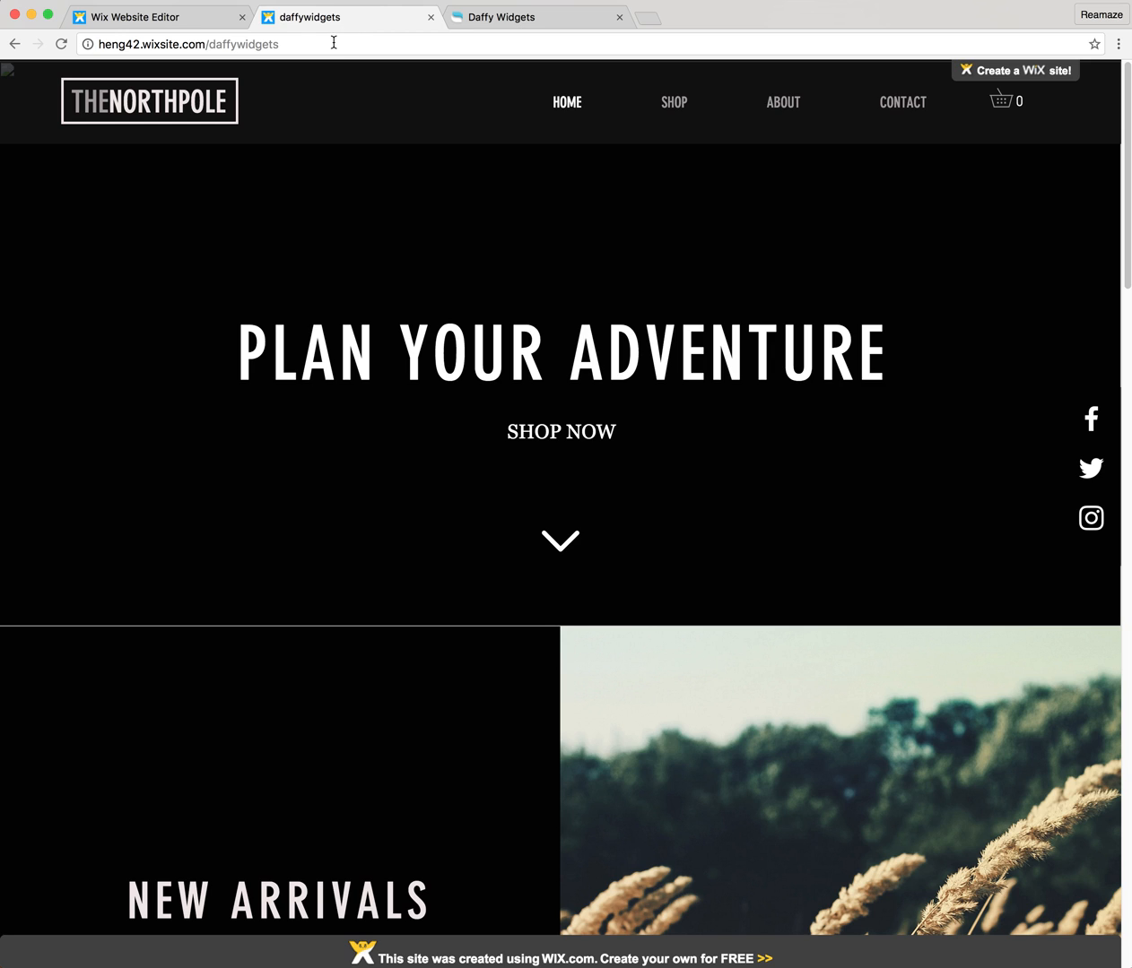
pyautogui.click(336, 44)
pyautogui.press('Return')
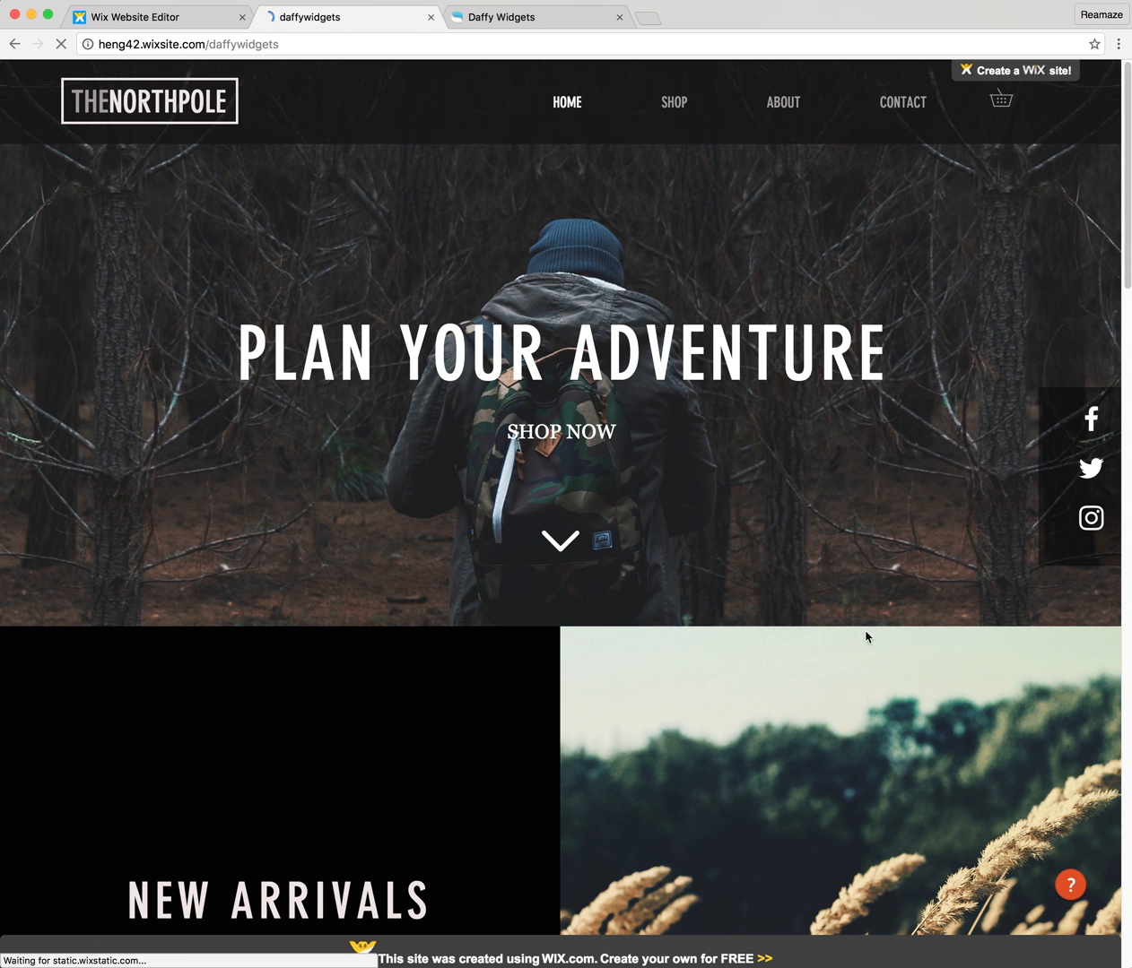
# Check on the live home page whether the closed contact widget keeps its place while scrolling.
pyautogui.scroll(-4, 1049, 883)
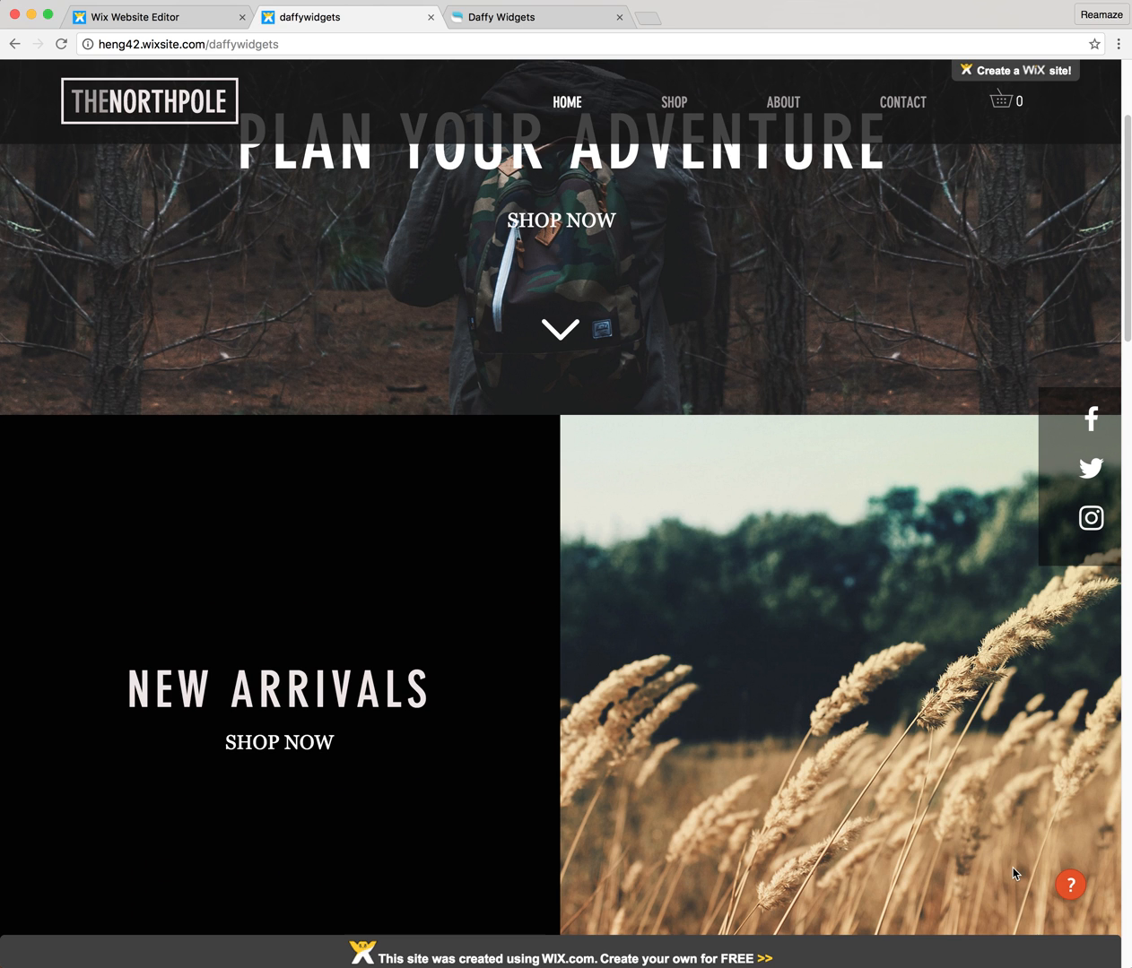
pyautogui.scroll(-3, 1040, 886)
pyautogui.scroll(7, 1021, 881)
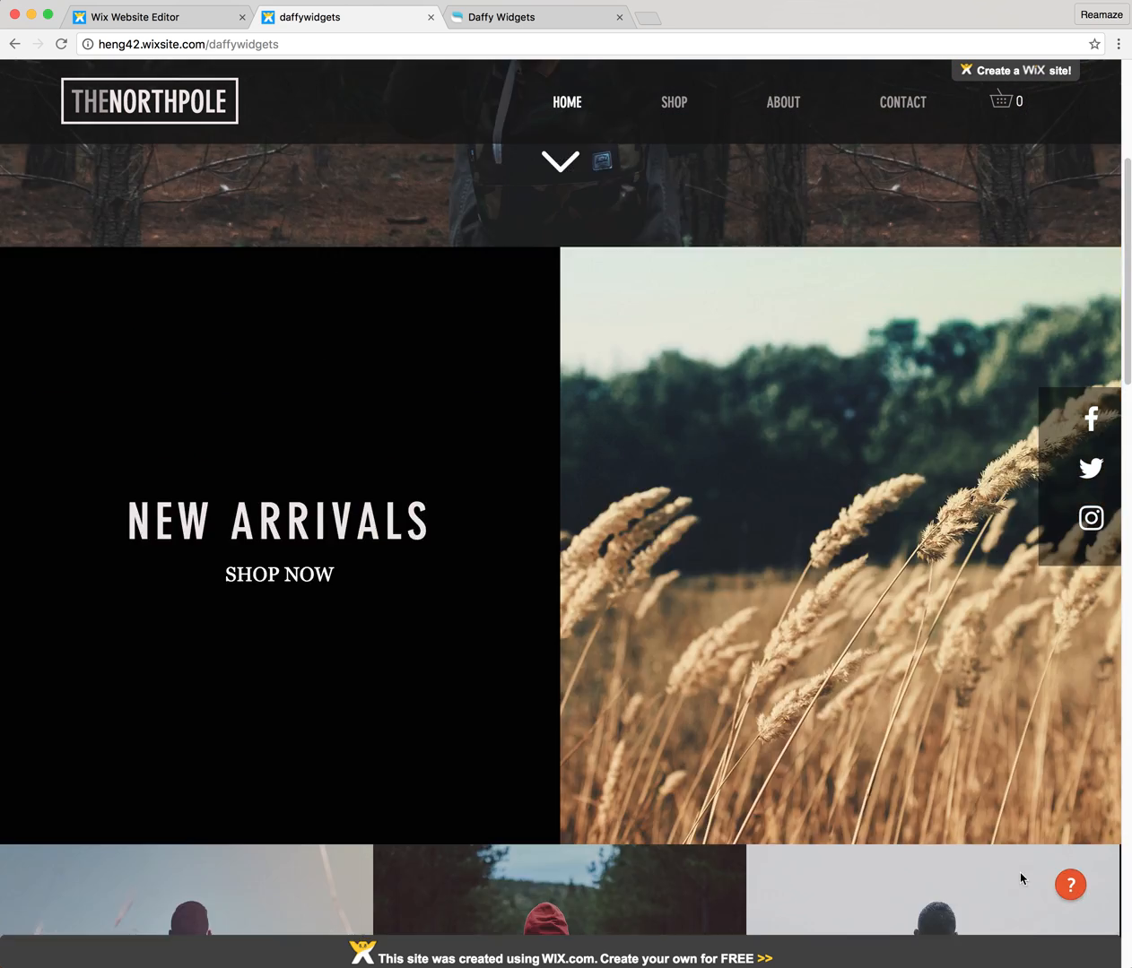
# Open the Contact Us form on the live home page, check its fields and position while scrolling, and close it.
pyautogui.click(1070, 886)
pyautogui.scroll(-15, 1071, 891)
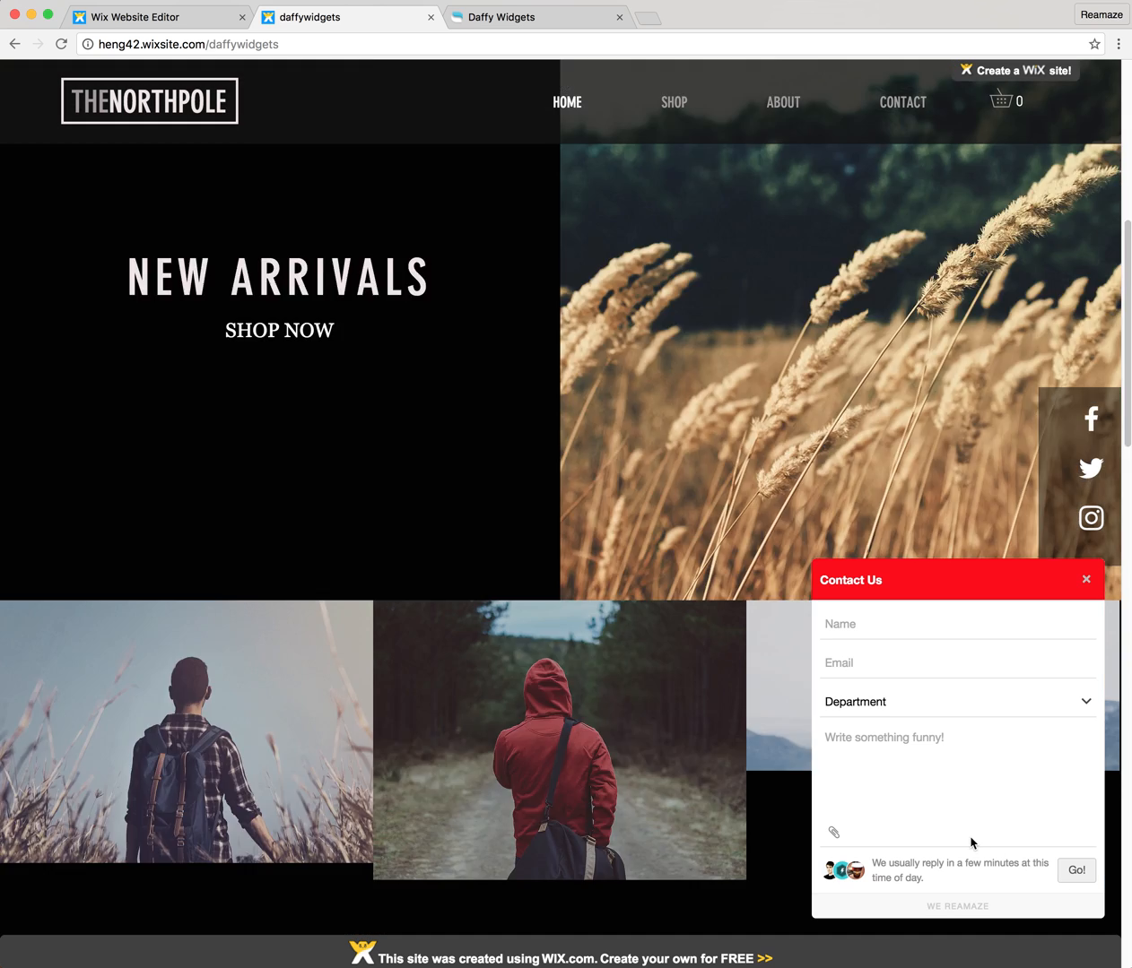
pyautogui.scroll(6, 615, 676)
pyautogui.scroll(8, 615, 676)
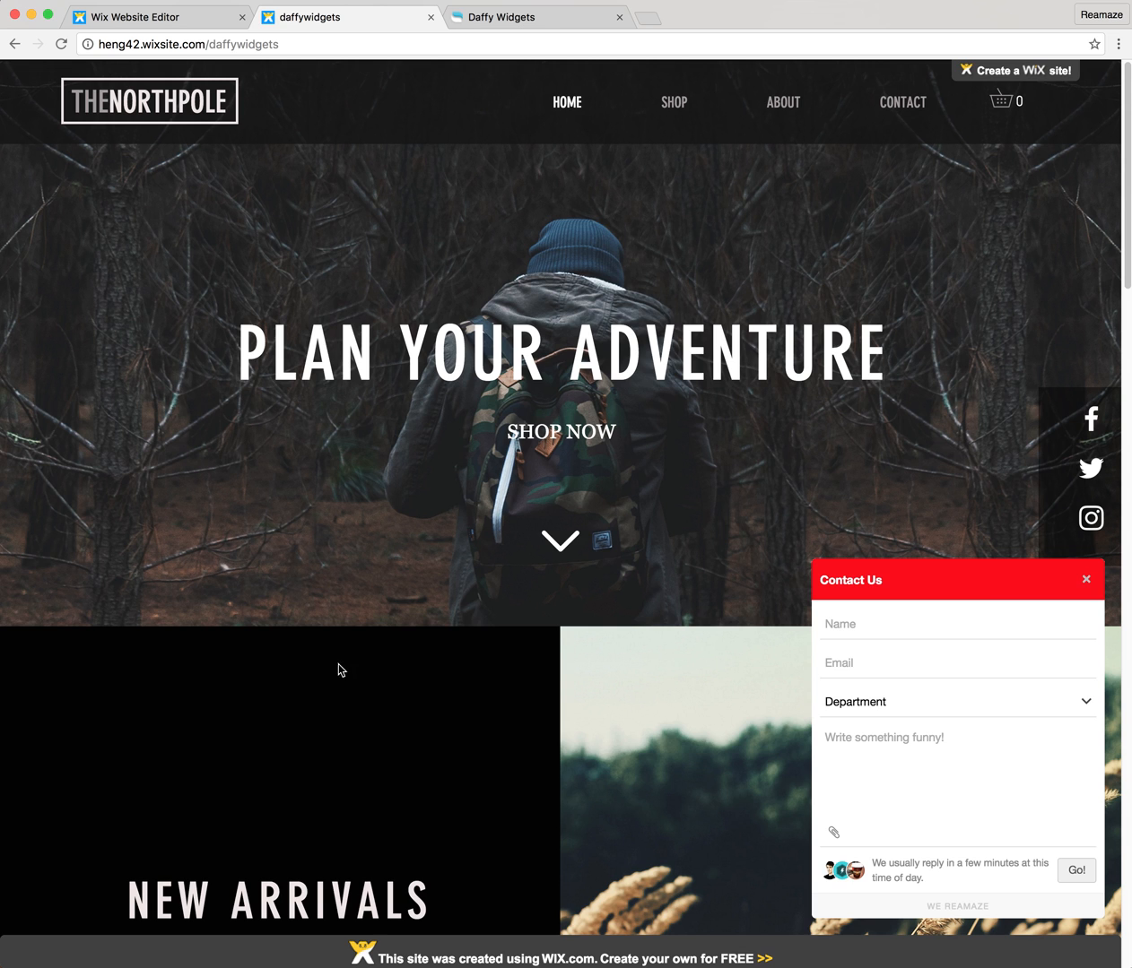
pyautogui.click(1085, 579)
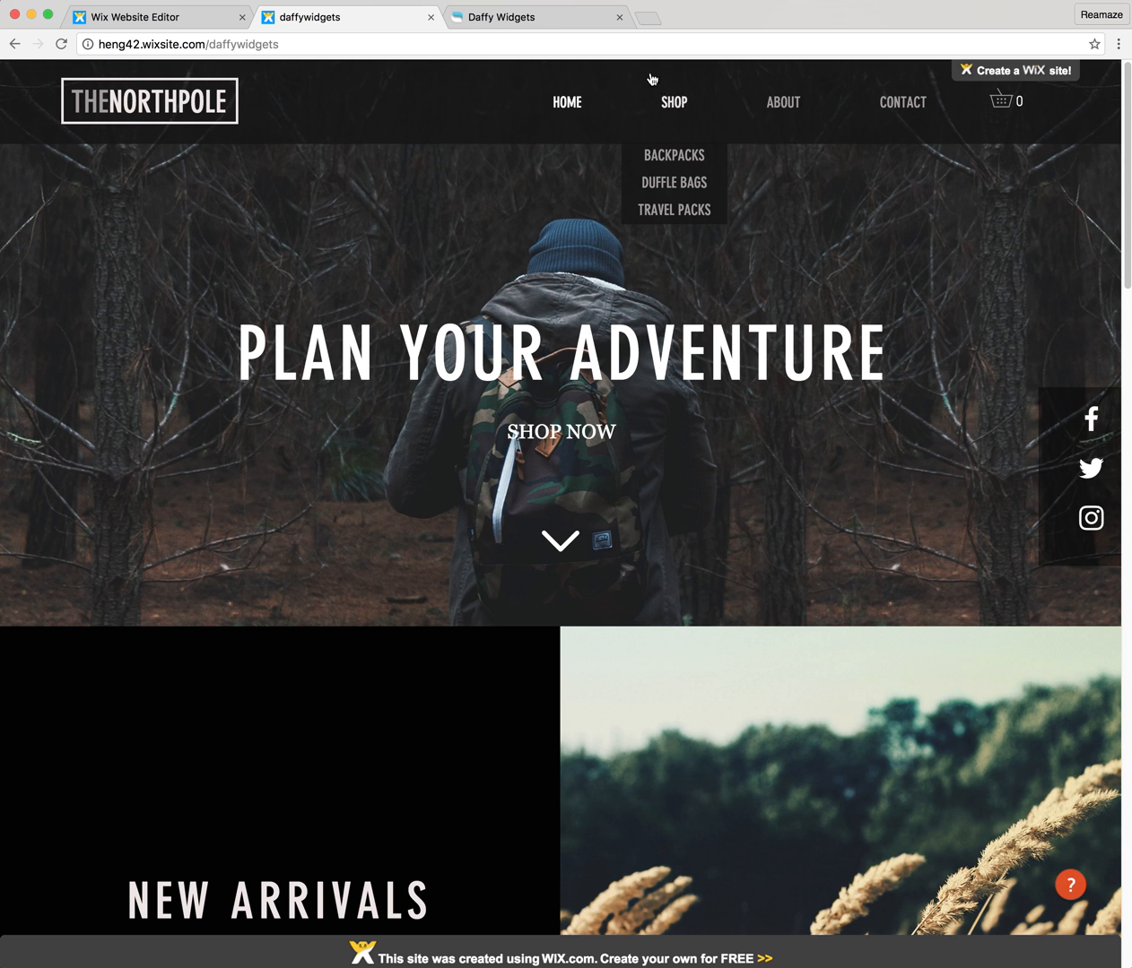
# Visit the live site's About section and Shop page to check that the contact widget appears there too.
pyautogui.click(780, 108)
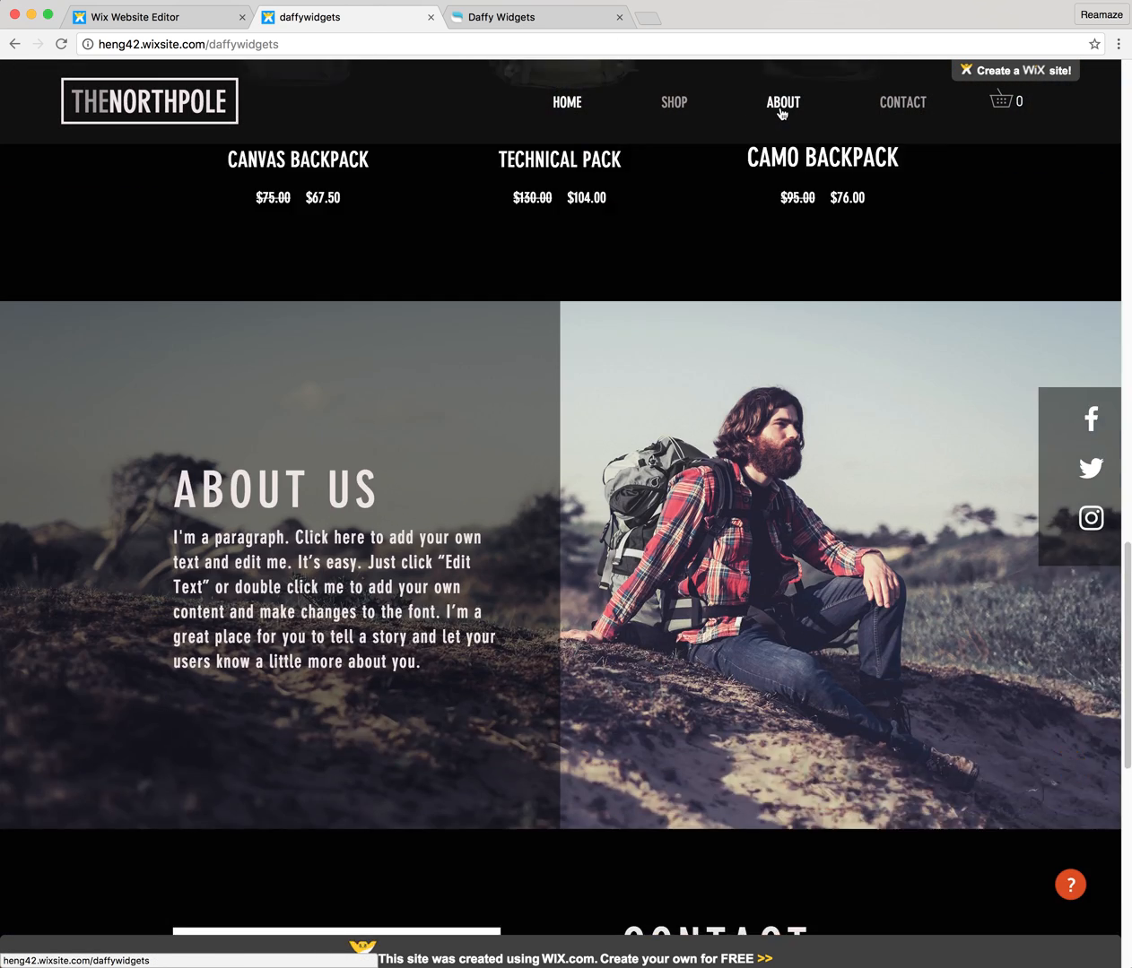
pyautogui.click(674, 104)
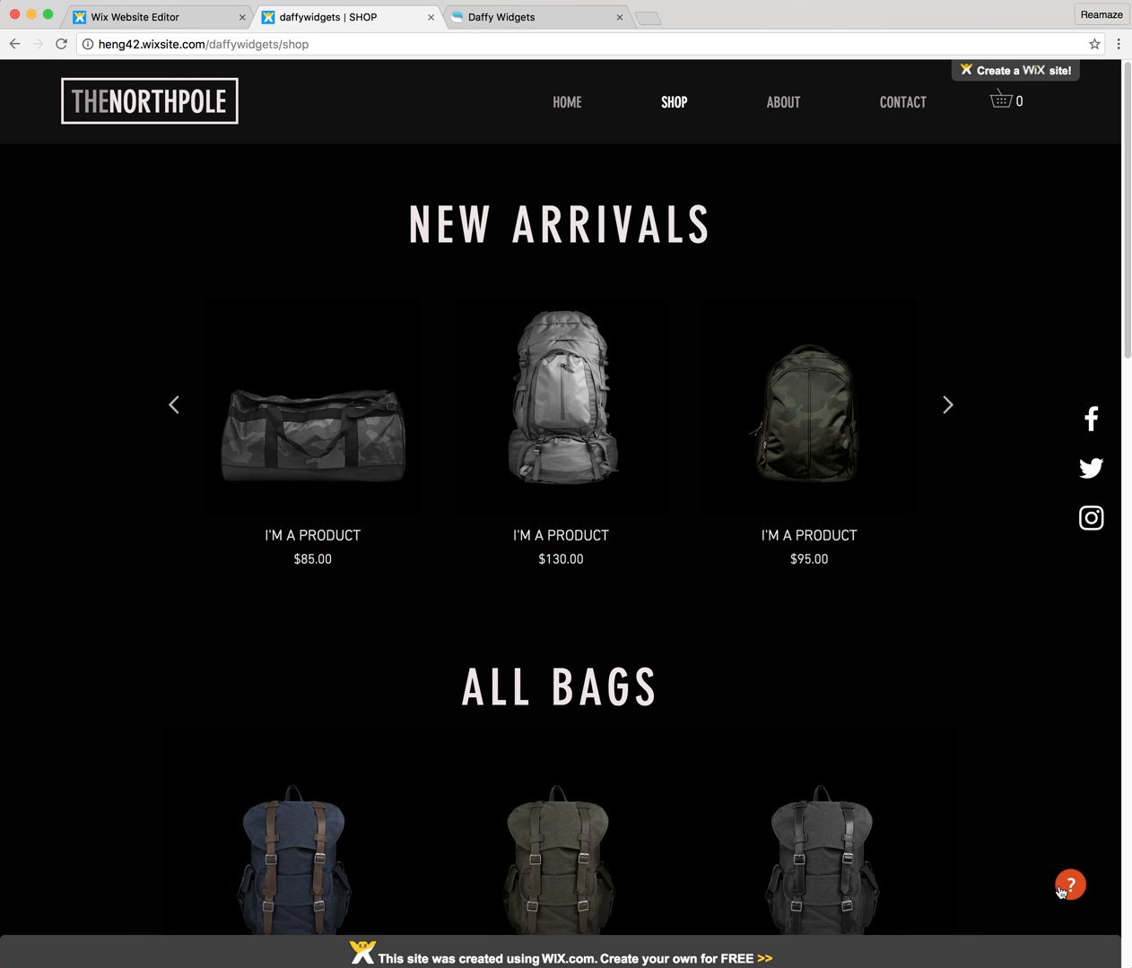
pyautogui.scroll(-5, 953, 823)
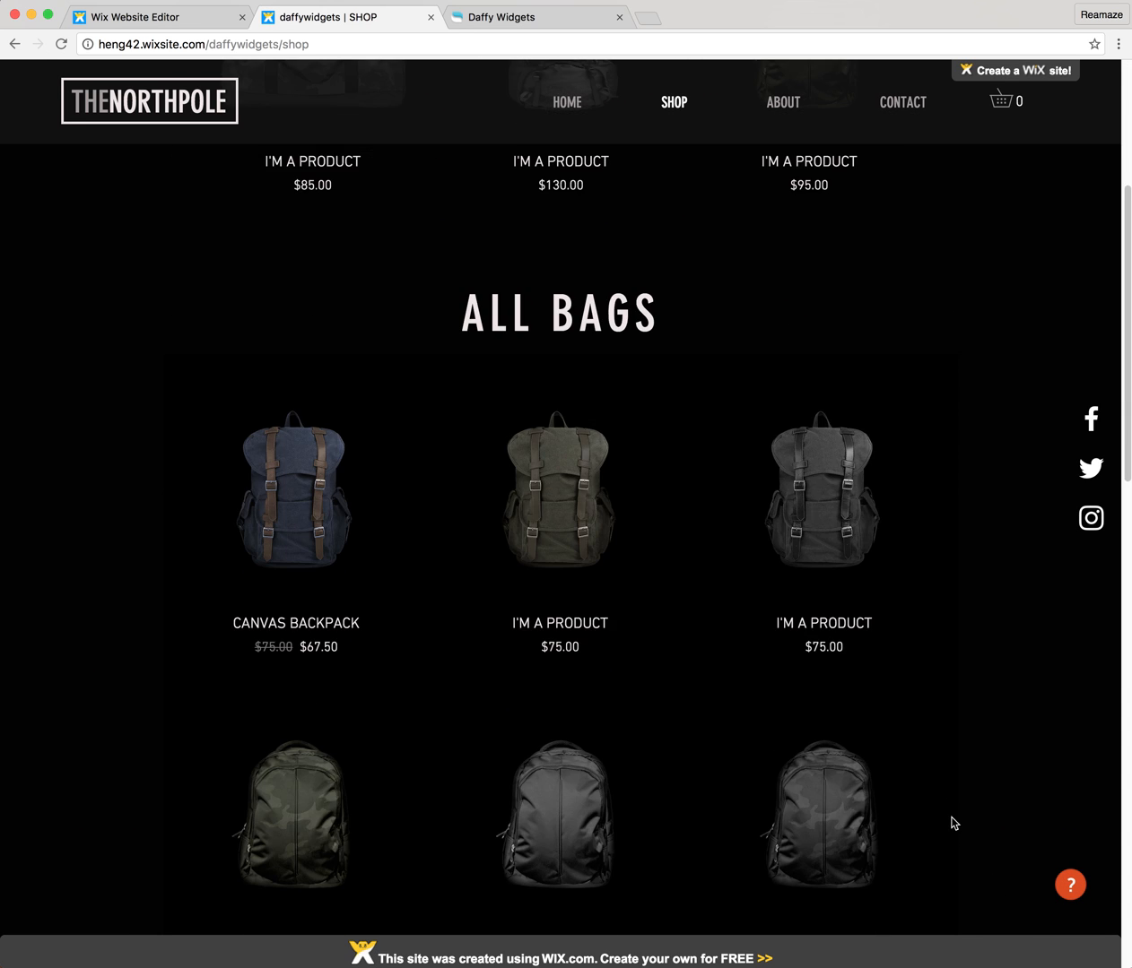
pyautogui.scroll(5, 935, 737)
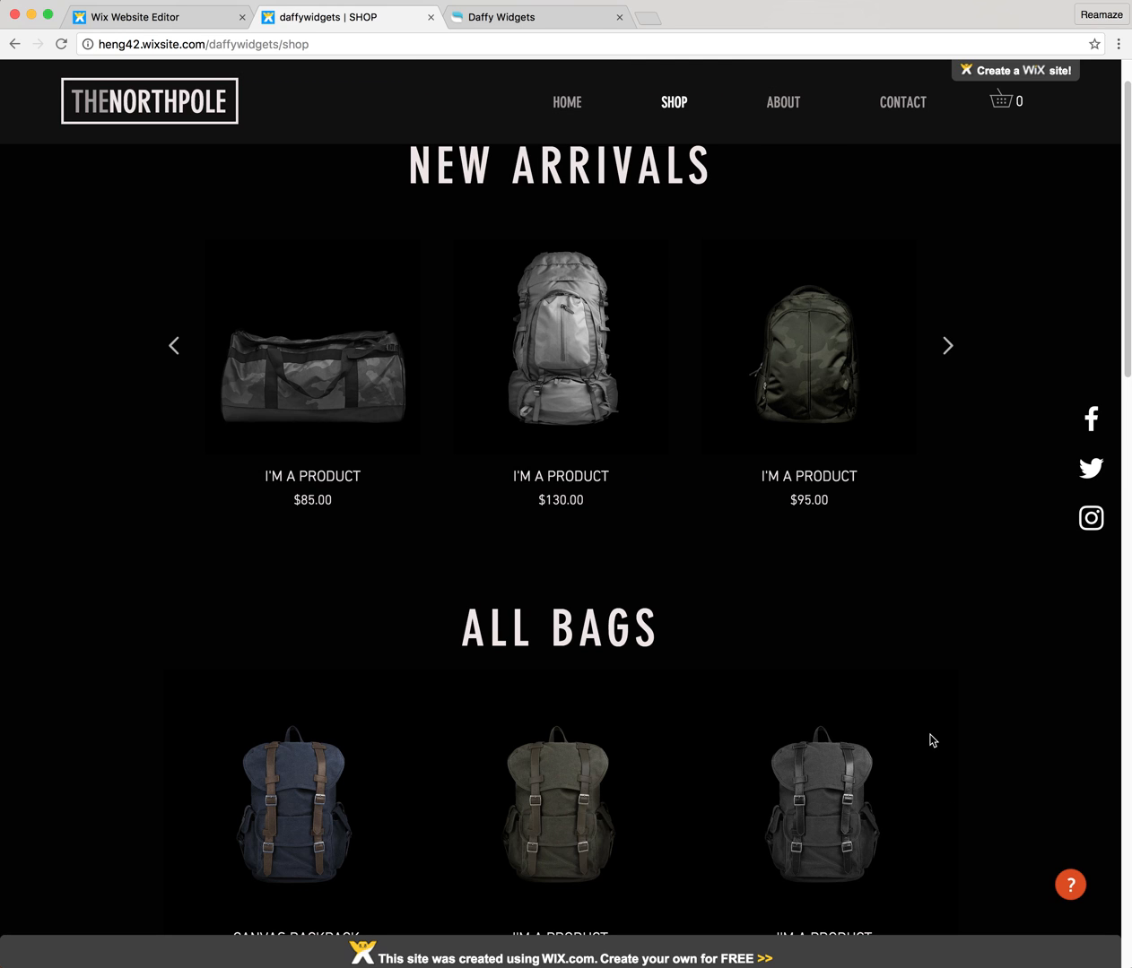